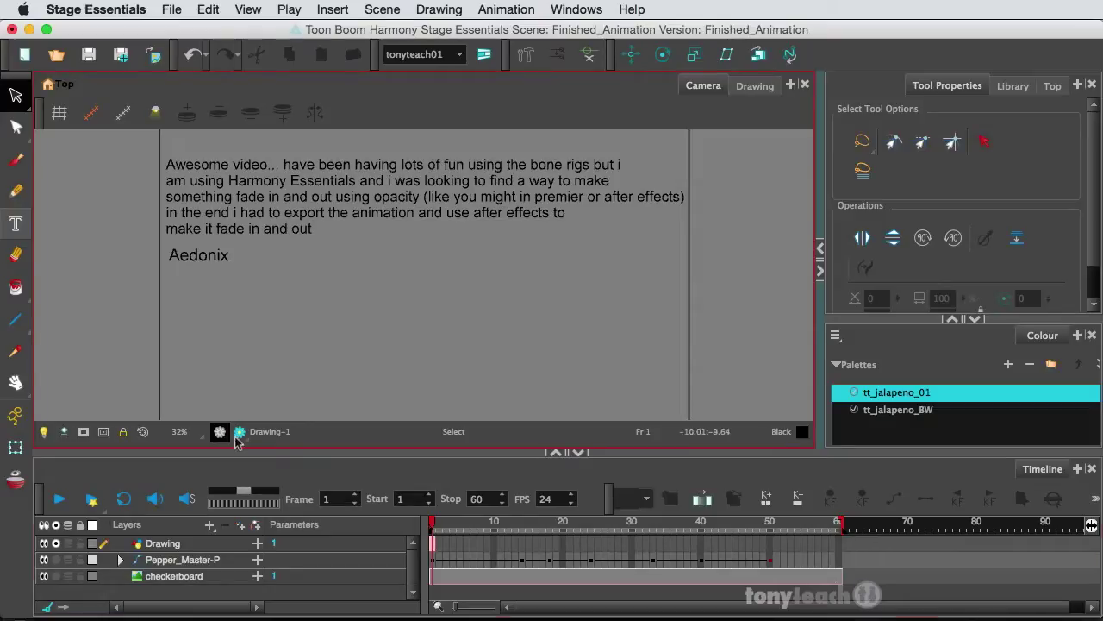
# Step: Turn off the Drawing layer's visibility so the comment text disappears from the pepper
pyautogui.click(44, 543)
pyautogui.scroll(1, 323, 361)
pyautogui.moveTo(433, 362); pyautogui.dragTo(442, 359)
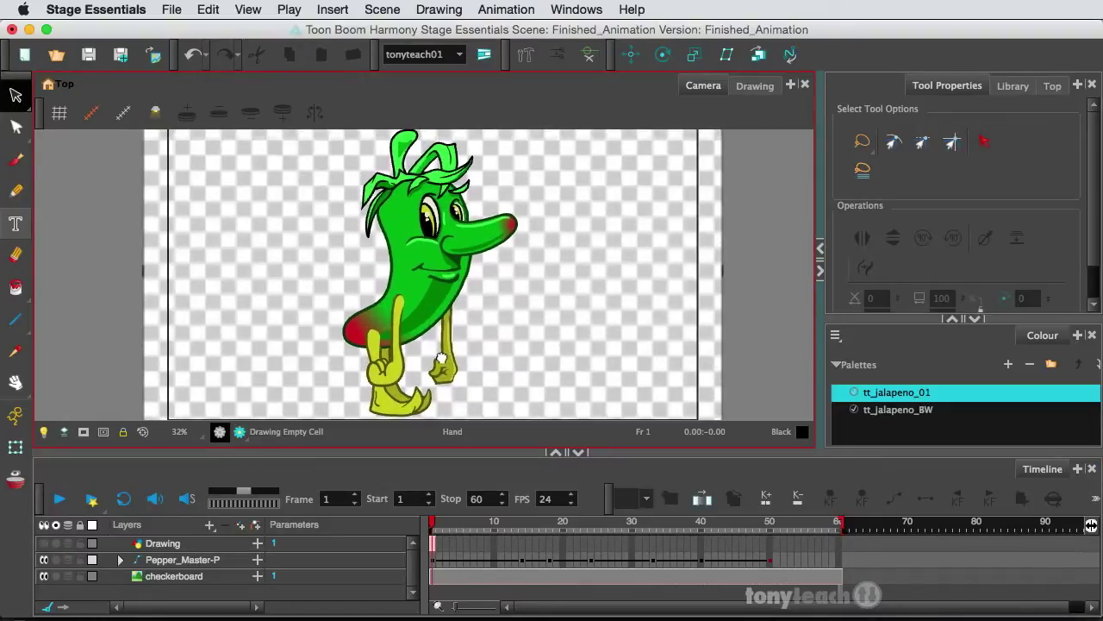
pyautogui.click(440, 529)
pyautogui.moveTo(440, 528)
pyautogui.mouseDown()
pyautogui.moveTo(737, 542)
pyautogui.moveTo(407, 523)
pyautogui.mouseUp()
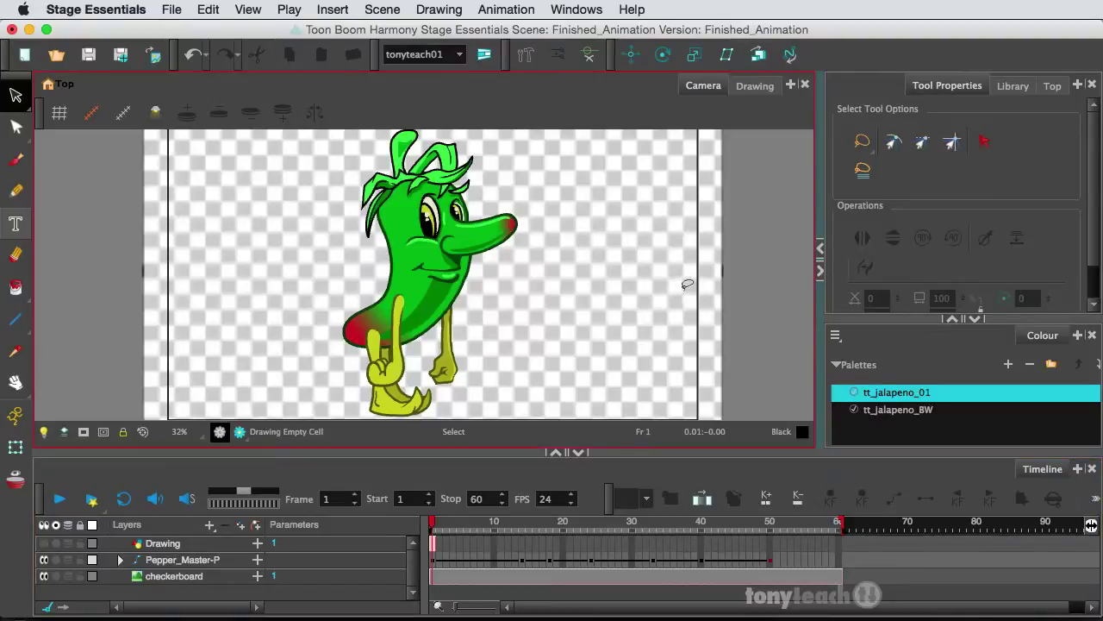
pyautogui.scroll(-3, 572, 265)
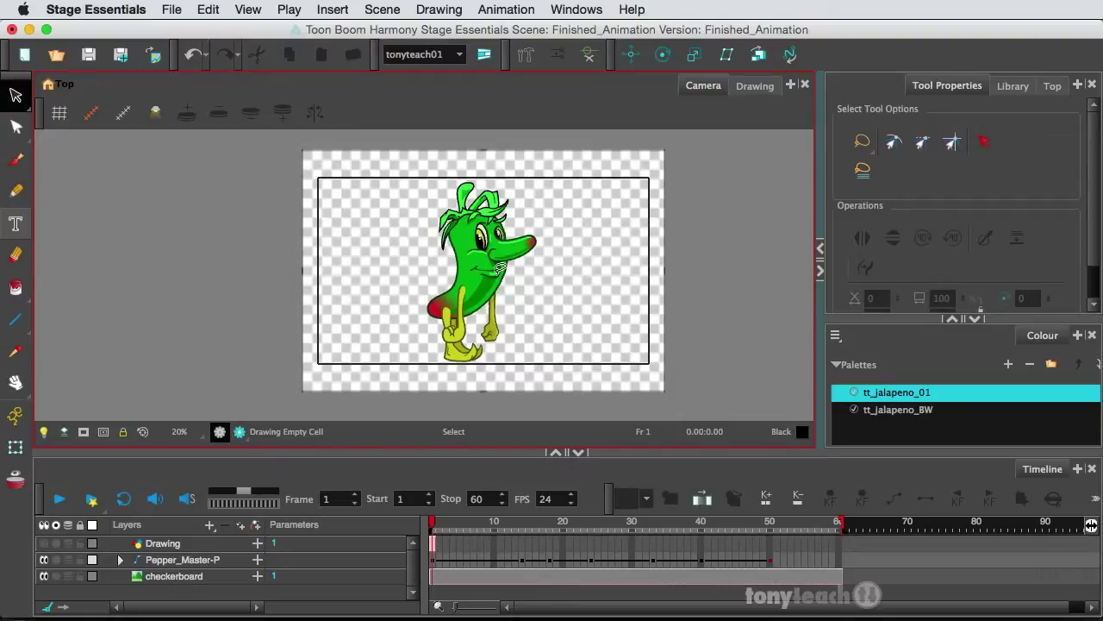
pyautogui.scroll(2, 495, 310)
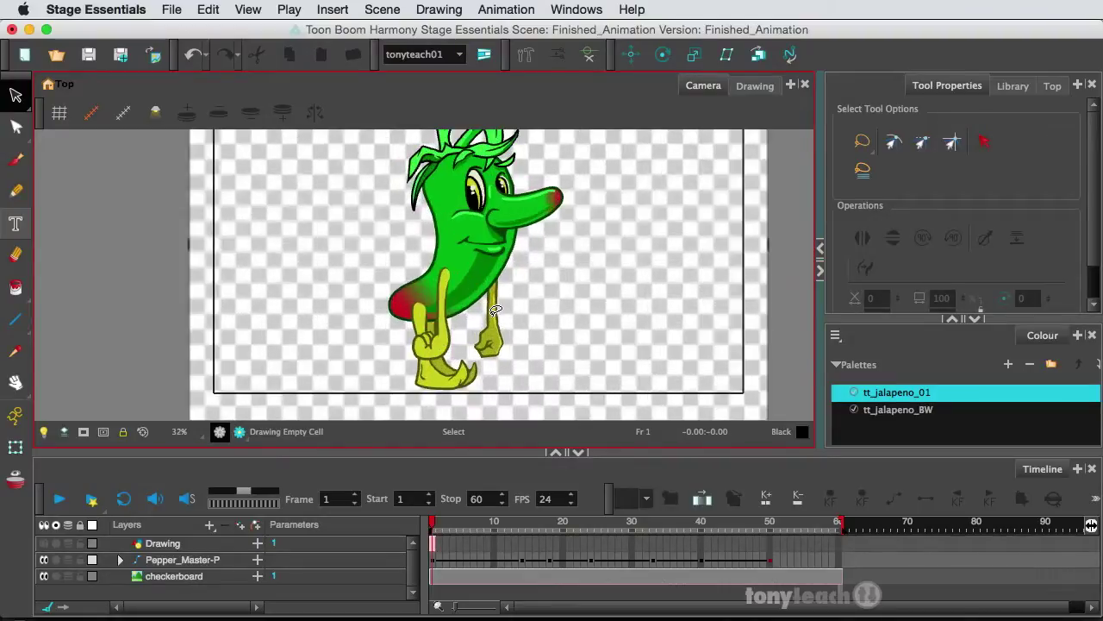
pyautogui.moveTo(525, 274); pyautogui.dragTo(521, 303)
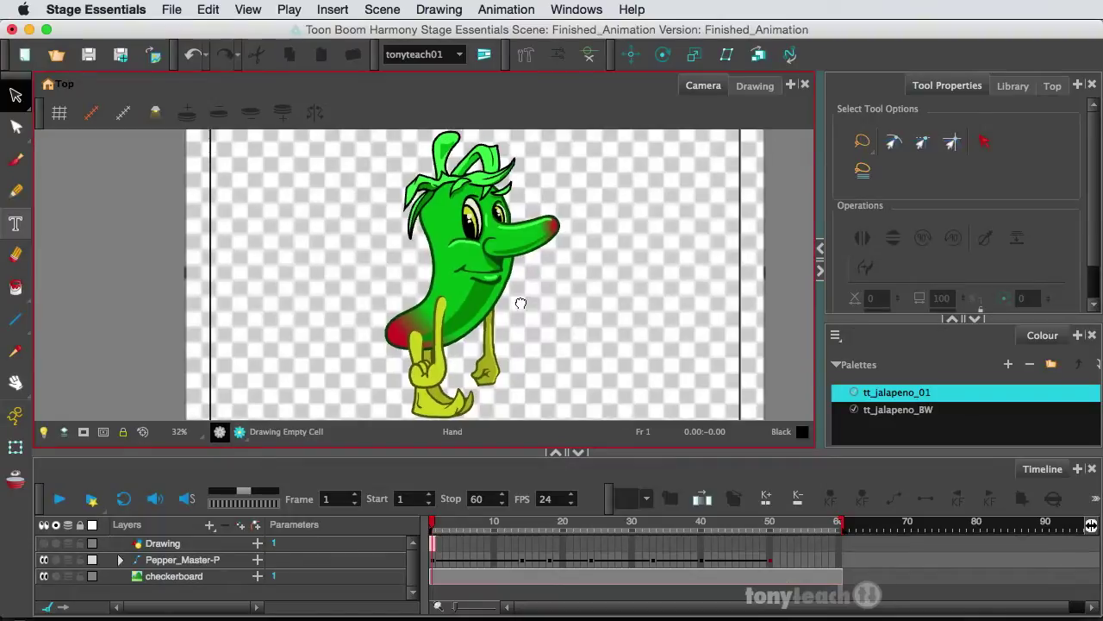
pyautogui.click(186, 564)
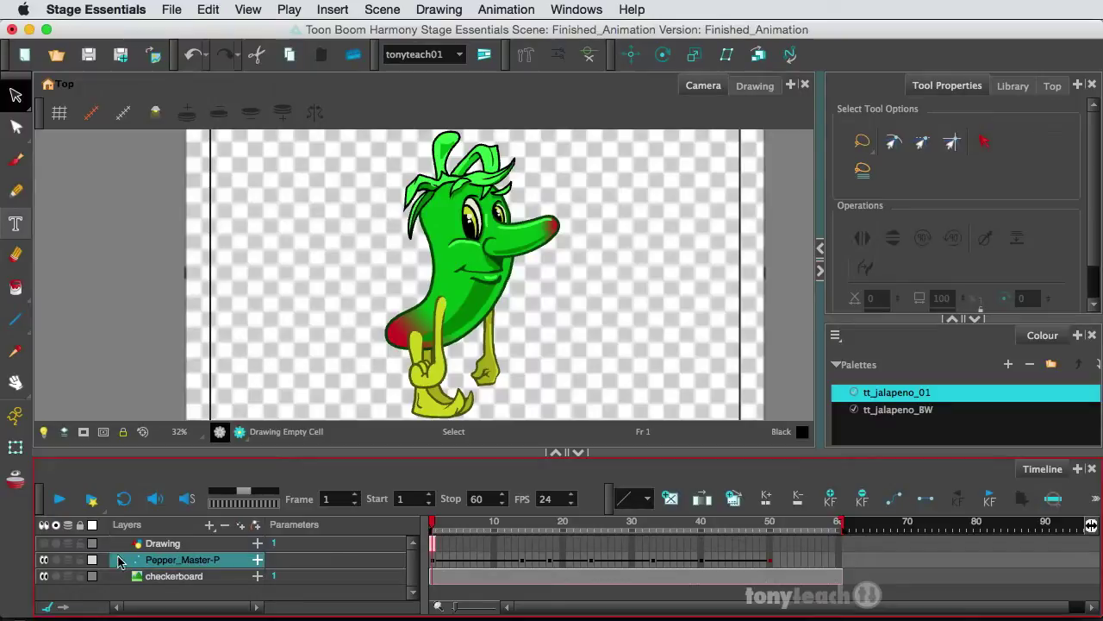
pyautogui.click(122, 560)
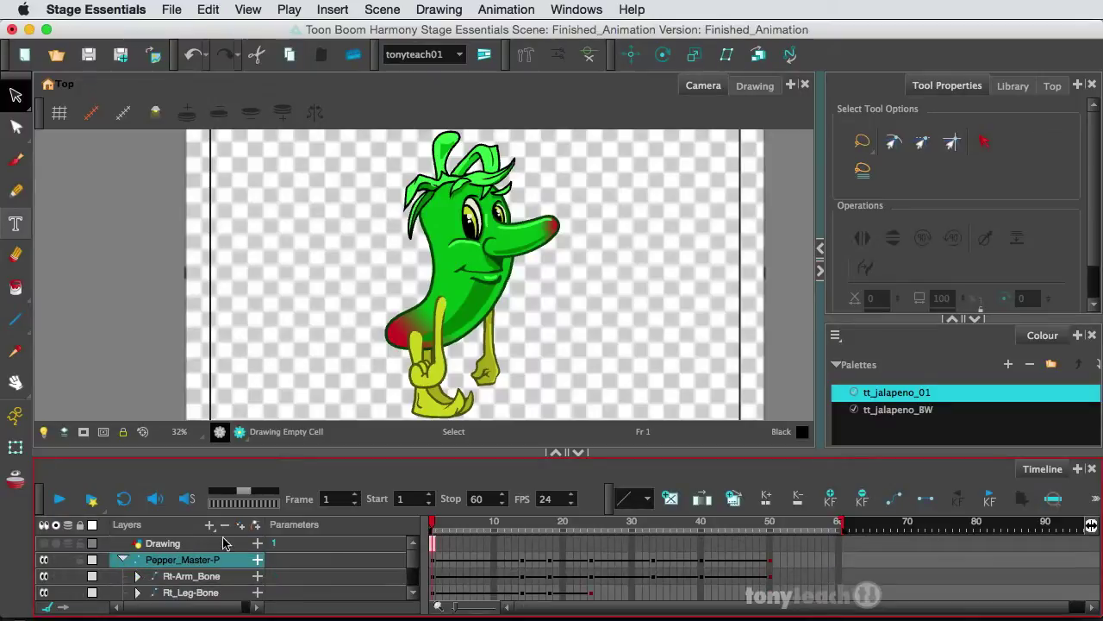
pyautogui.moveTo(232, 442); pyautogui.dragTo(233, 350)
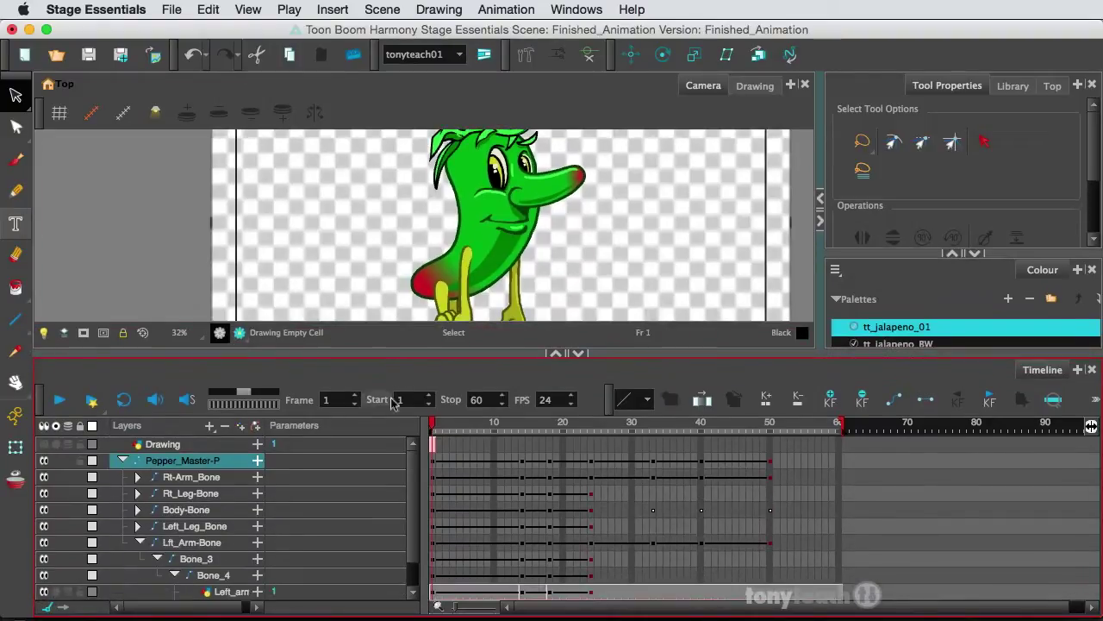
pyautogui.scroll(-1, 372, 296)
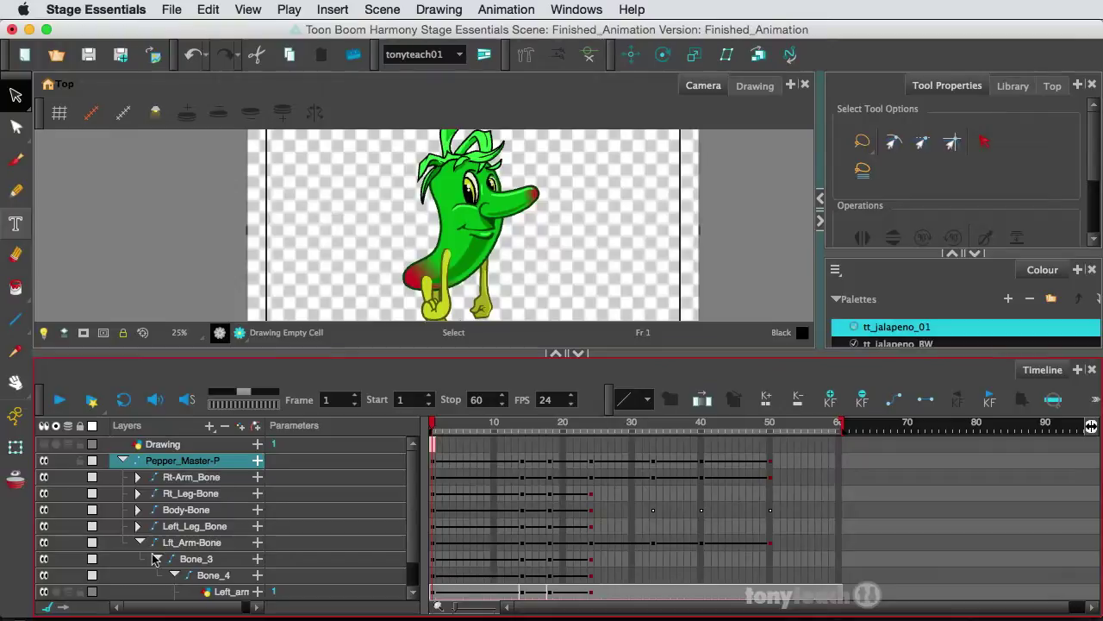
pyautogui.click(141, 542)
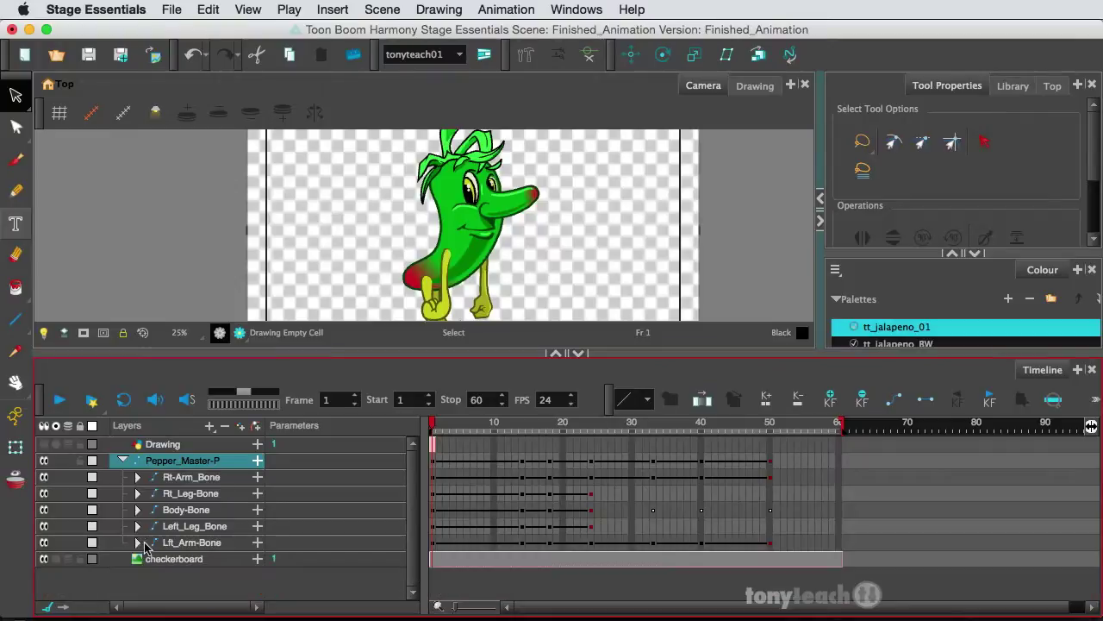
pyautogui.click(198, 479)
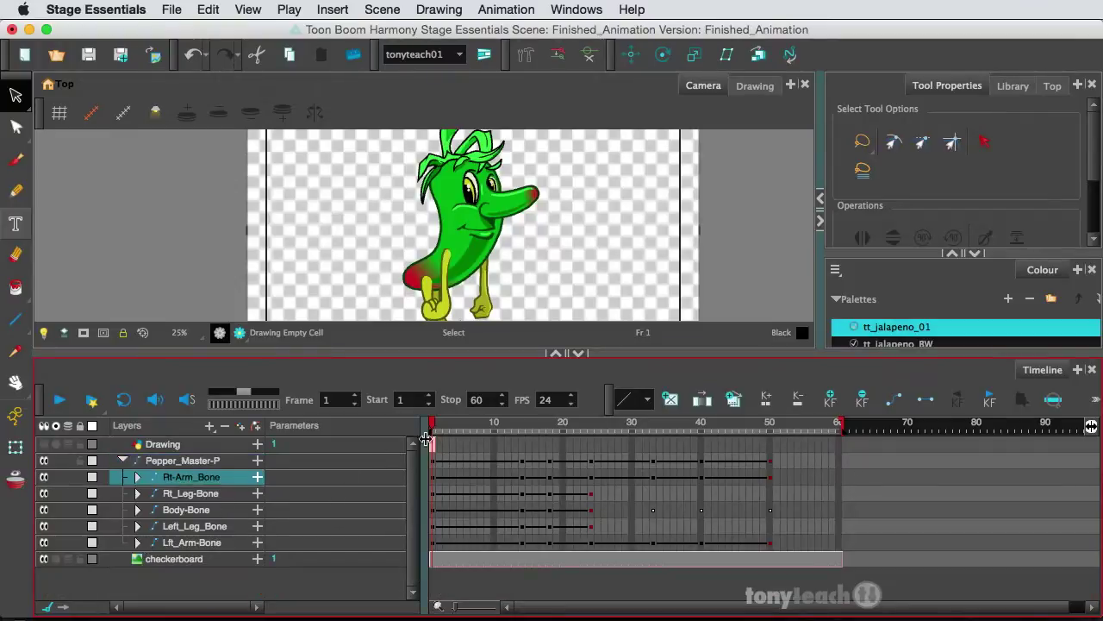
pyautogui.moveTo(433, 435)
pyautogui.mouseDown()
pyautogui.moveTo(662, 450)
pyautogui.moveTo(434, 440)
pyautogui.mouseUp()
pyautogui.click(125, 462)
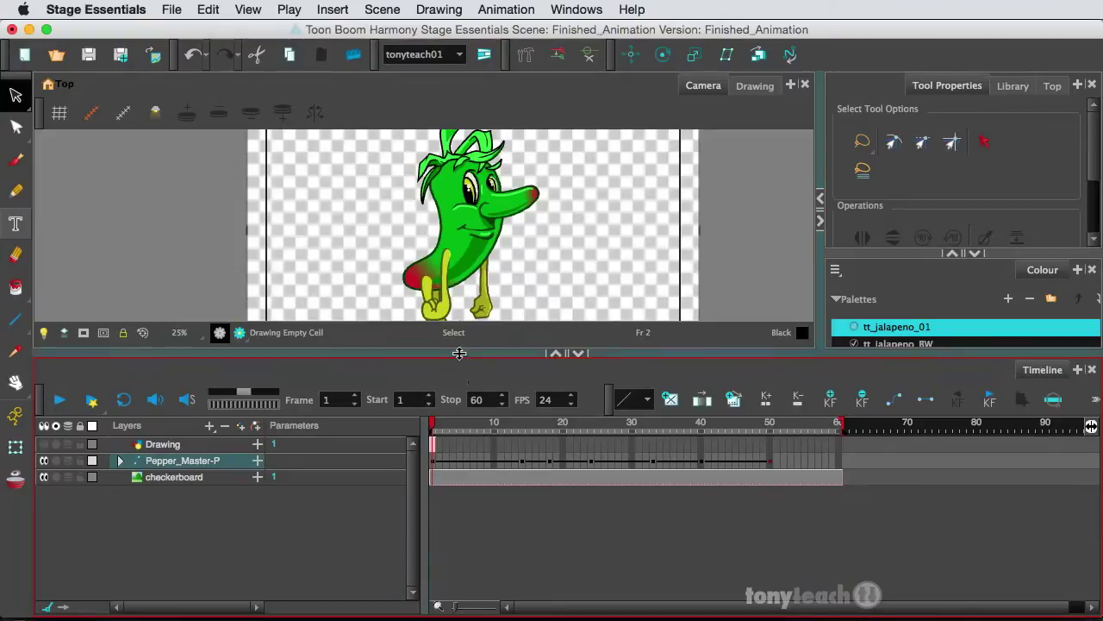
pyautogui.moveTo(460, 354); pyautogui.dragTo(460, 448)
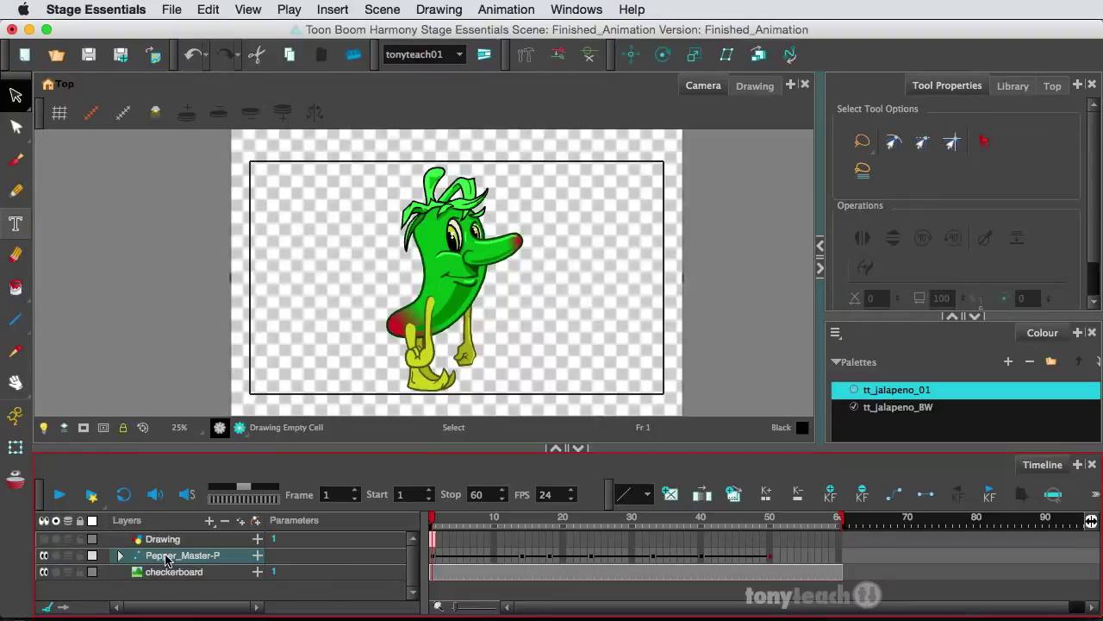
# Step: Group Pepper_Master-P into a new Pepper_Master-P-G group and collapse it
pyautogui.rightClick(206, 559)
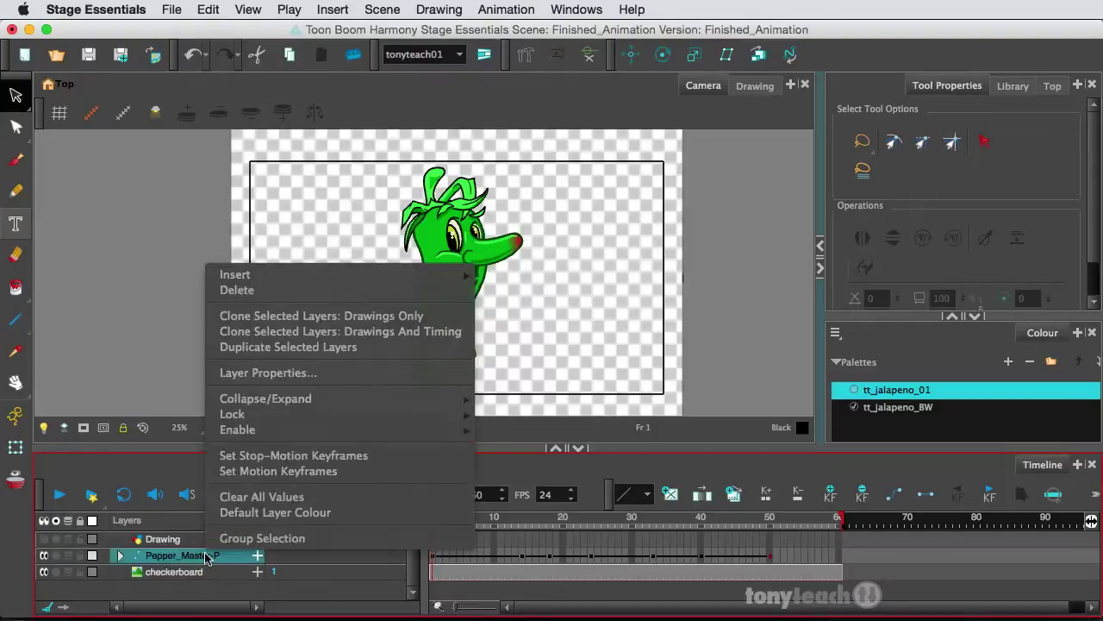
pyautogui.click(247, 540)
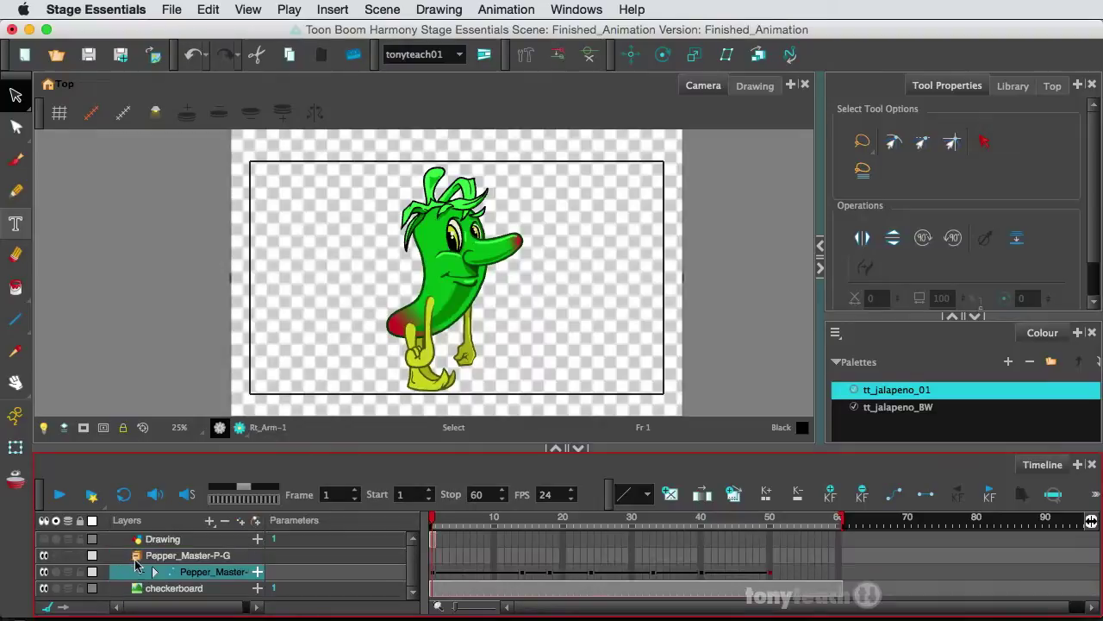
pyautogui.click(136, 557)
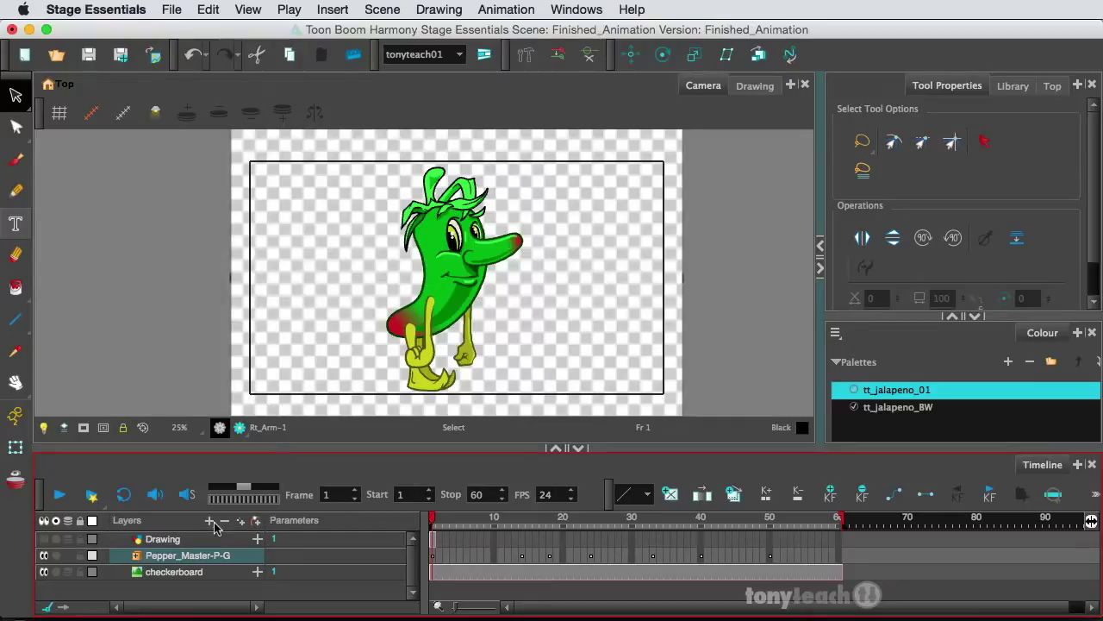
# Step: Add a Transparency effect layer from the Effects layer types
pyautogui.click(216, 526)
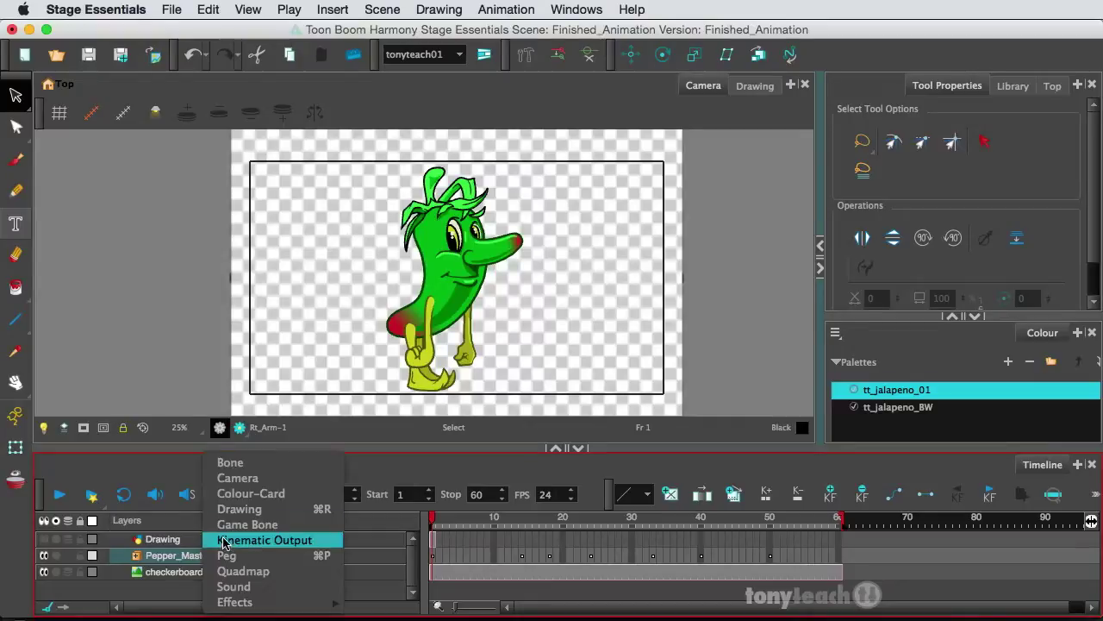
pyautogui.moveTo(241, 602)
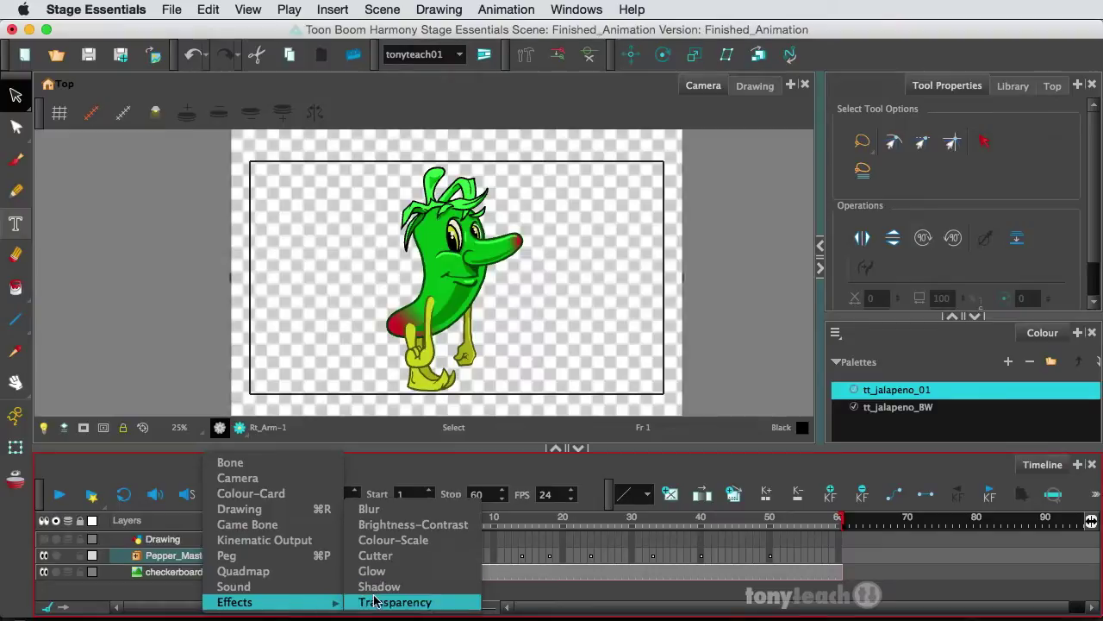
pyautogui.click(407, 601)
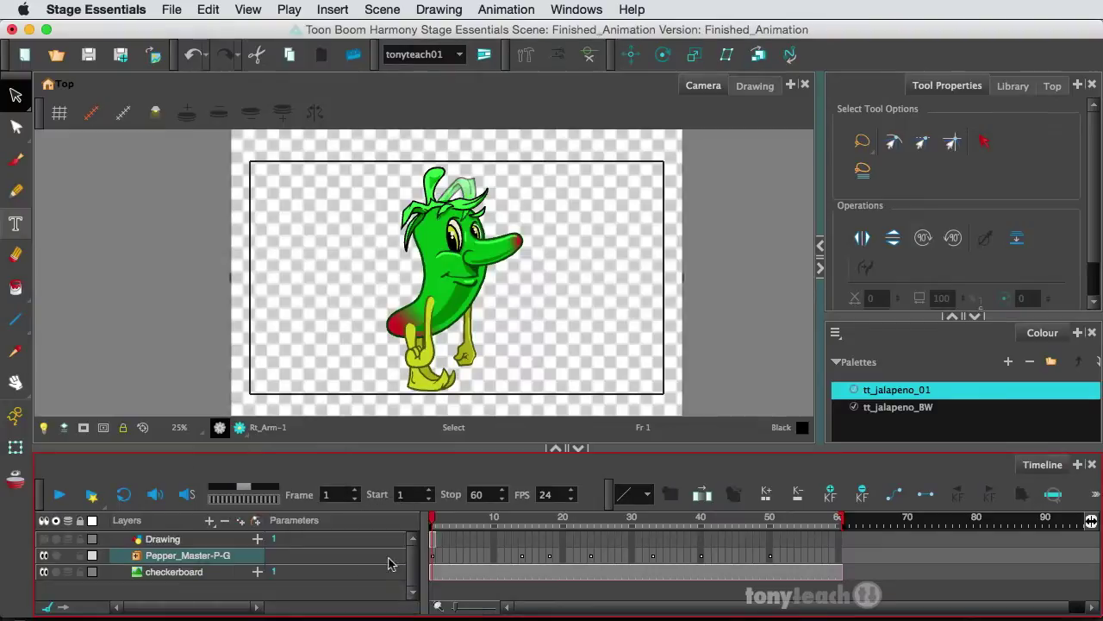
pyautogui.scroll(3, 463, 192)
pyautogui.scroll(-2, 463, 192)
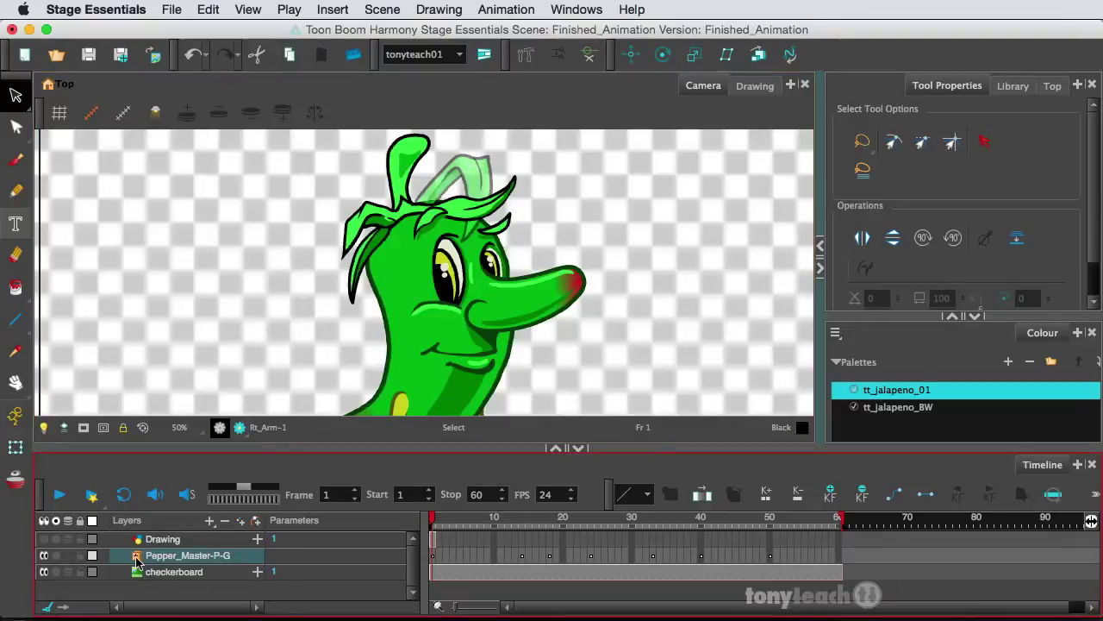
# Step: Undo the previous change and clear the layer selection
pyautogui.press('super+z')
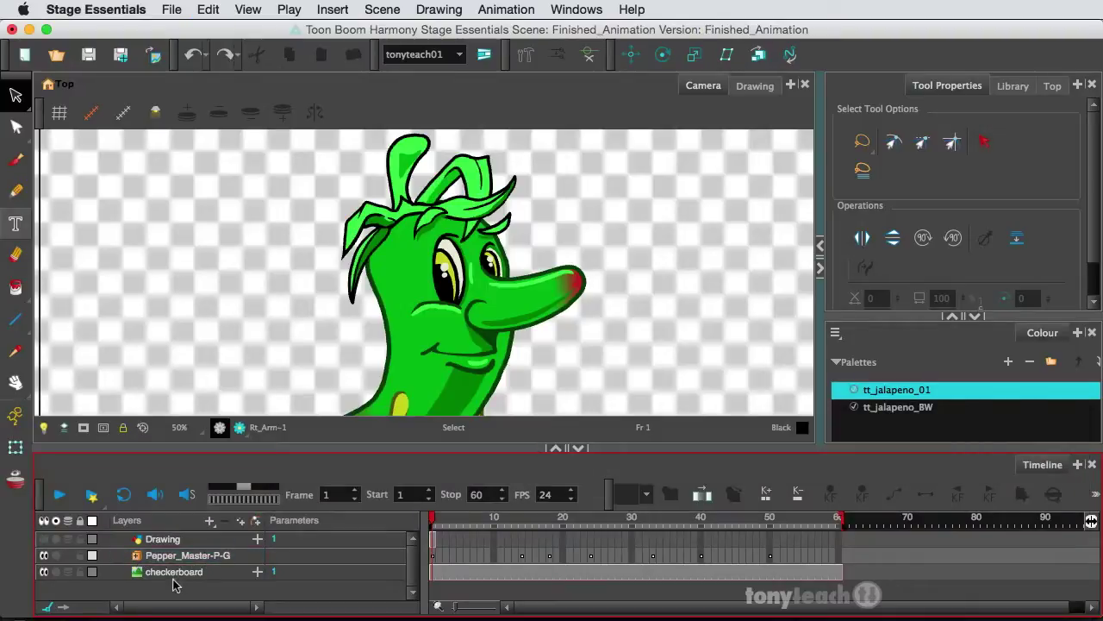
pyautogui.click(162, 539)
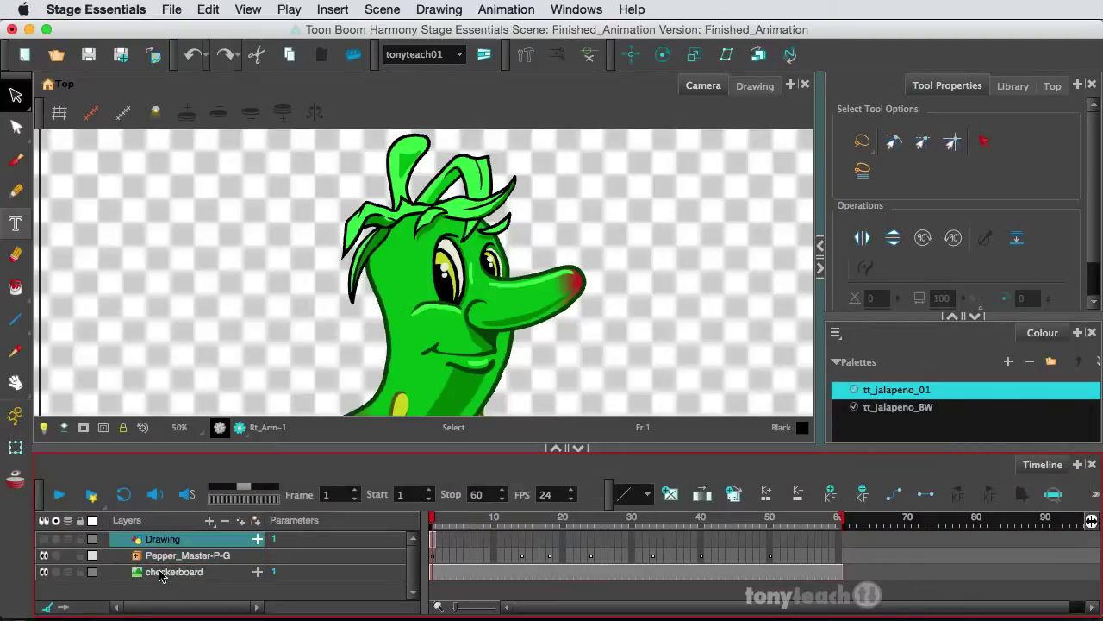
pyautogui.click(164, 570)
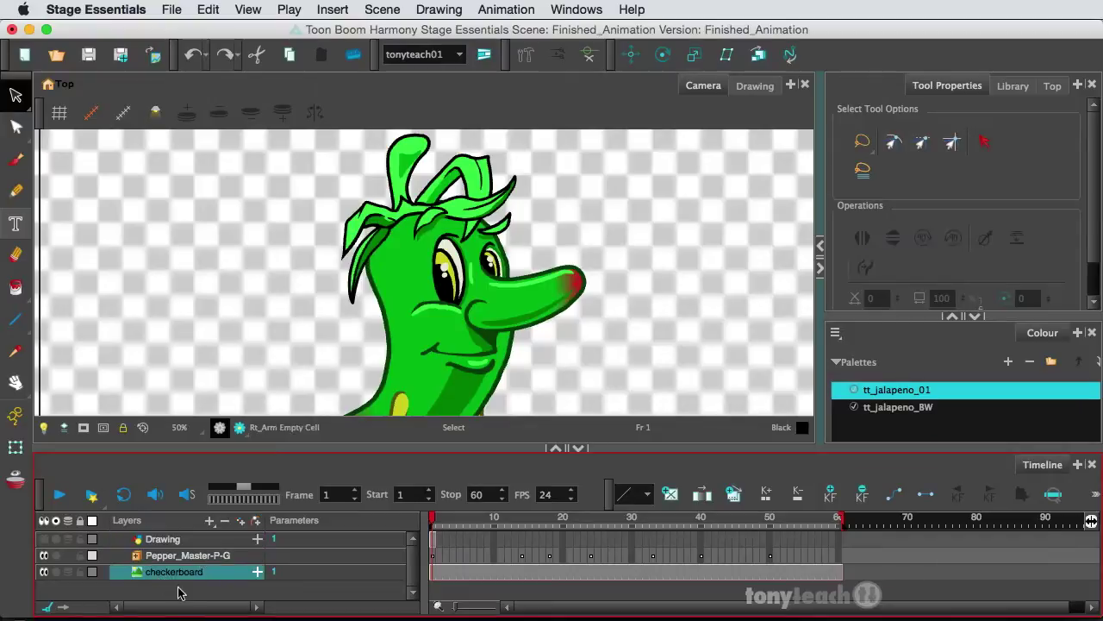
pyautogui.click(181, 593)
# Step: Add a Transparency effect layer and nest it under Pepper_Master-P-G
pyautogui.click(210, 522)
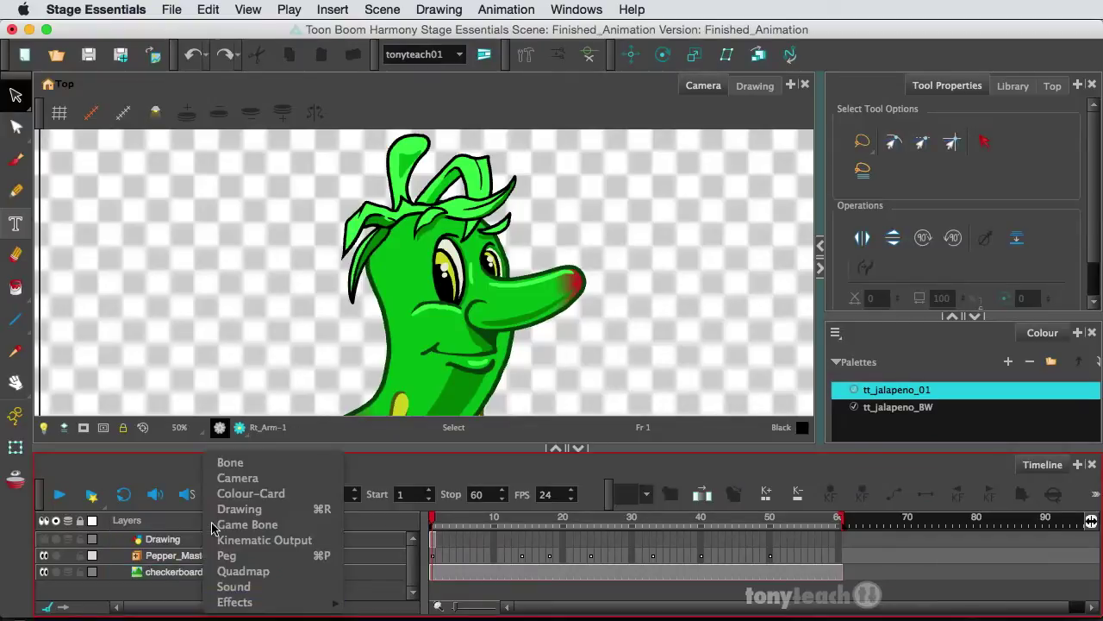
pyautogui.moveTo(232, 602)
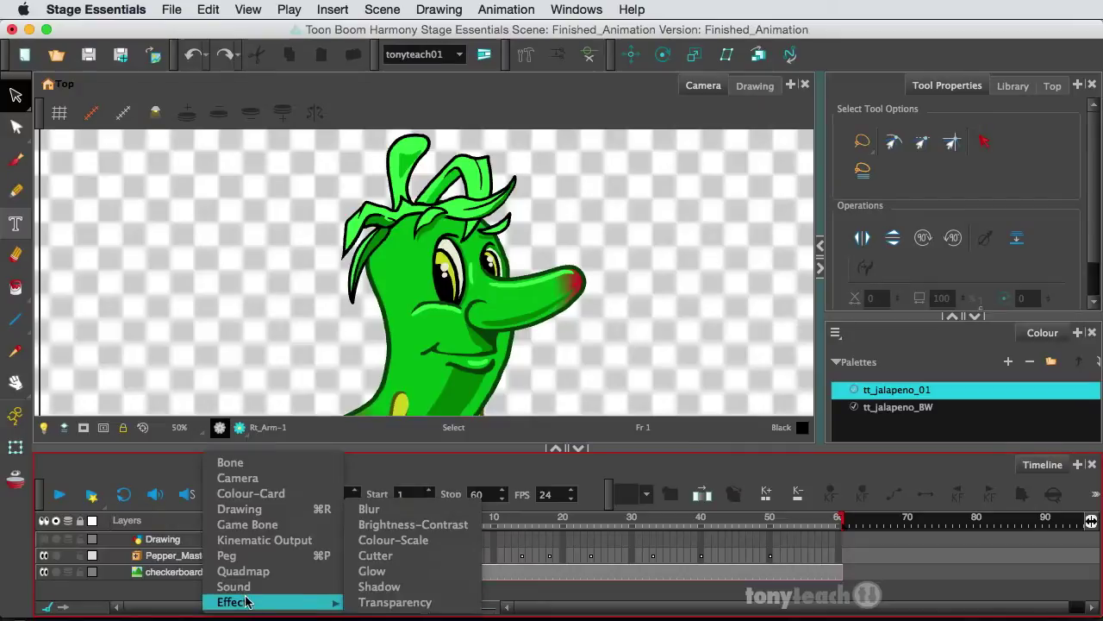
pyautogui.click(380, 602)
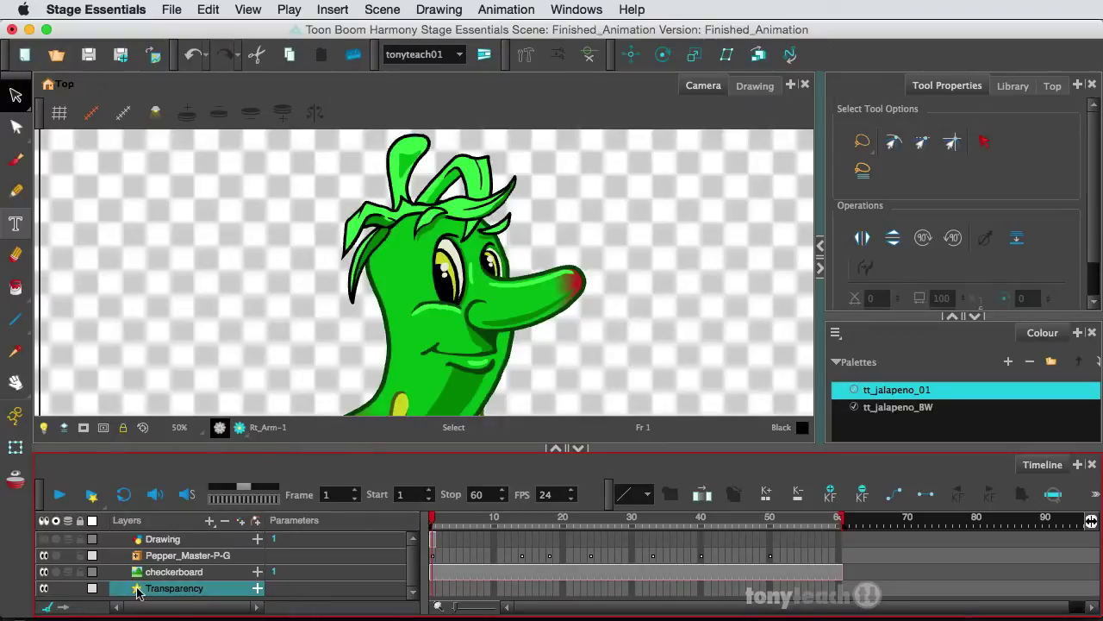
pyautogui.moveTo(136, 593); pyautogui.dragTo(146, 565)
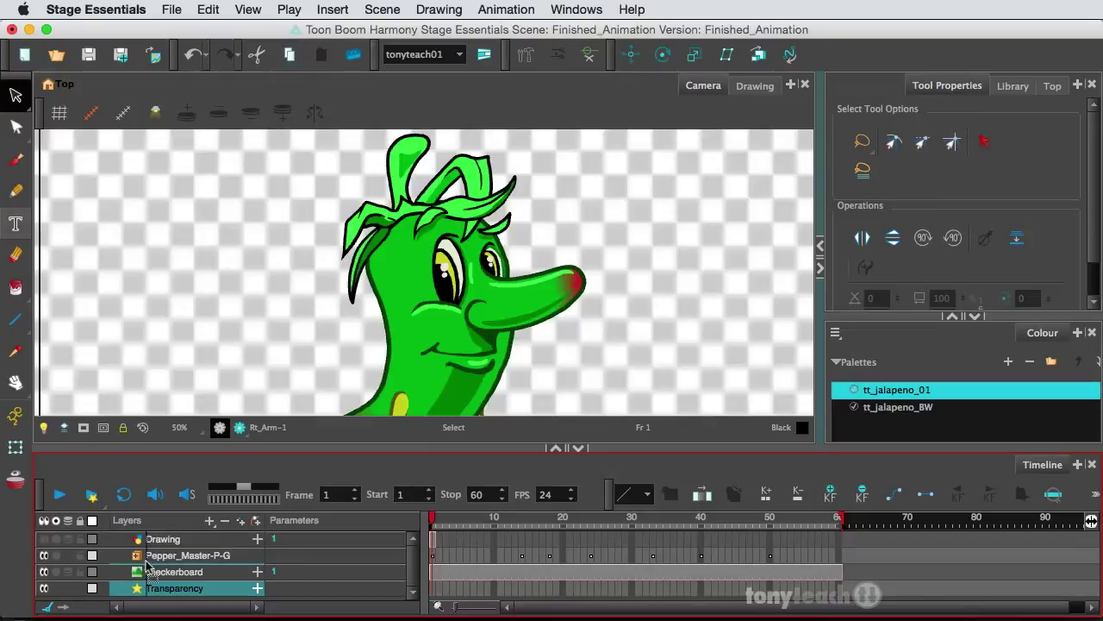
pyautogui.moveTo(148, 565); pyautogui.dragTo(157, 562)
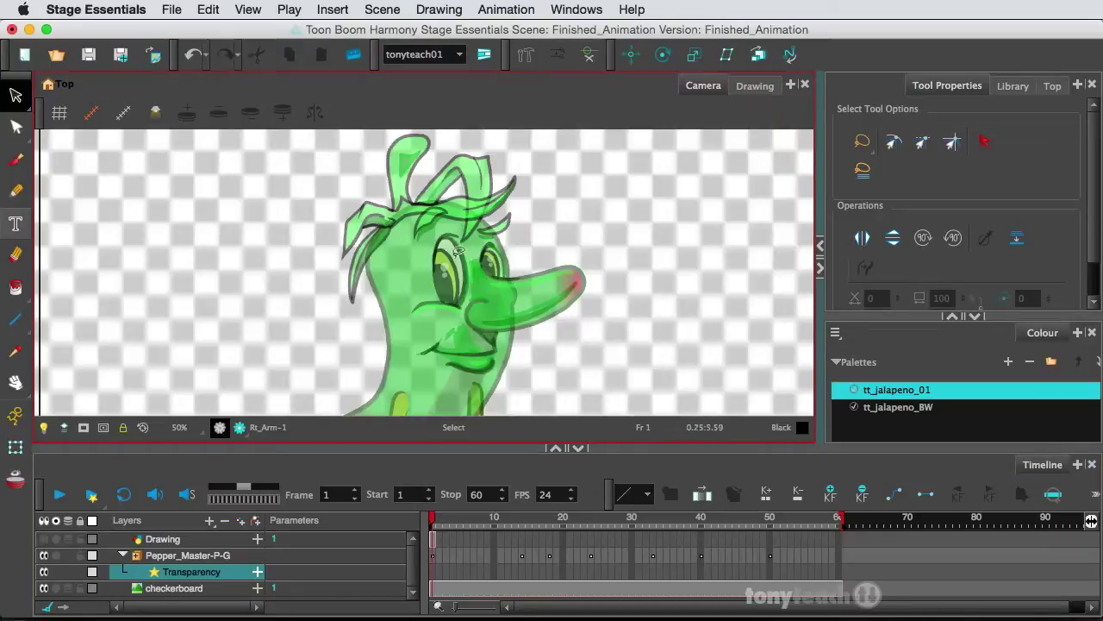
pyautogui.scroll(-3, 438, 276)
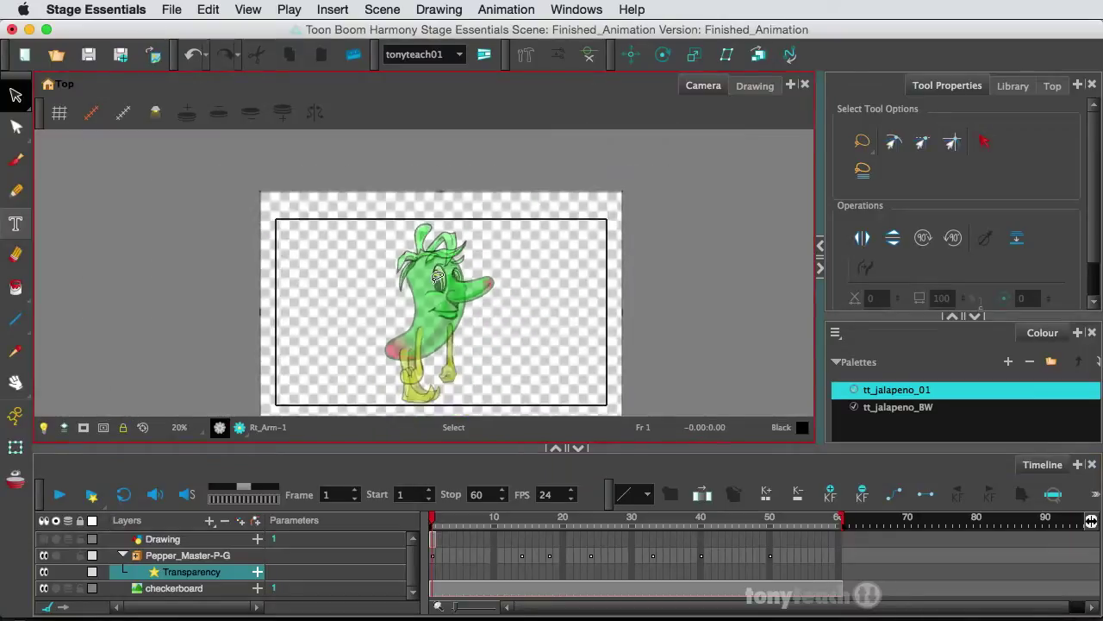
pyautogui.scroll(3, 438, 276)
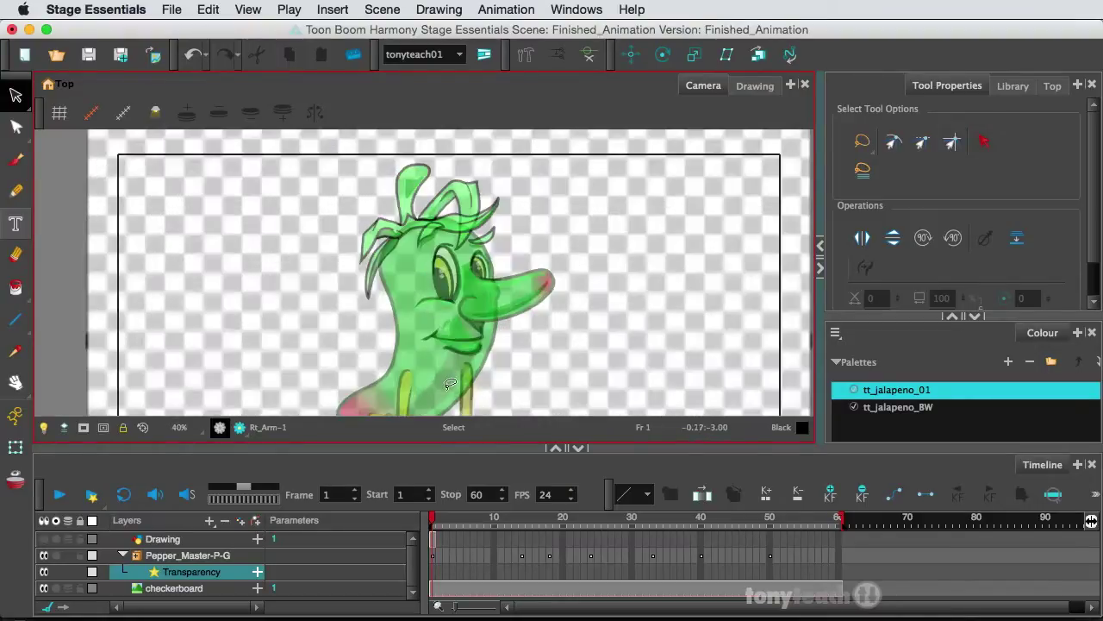
pyautogui.moveTo(448, 353); pyautogui.dragTo(455, 287)
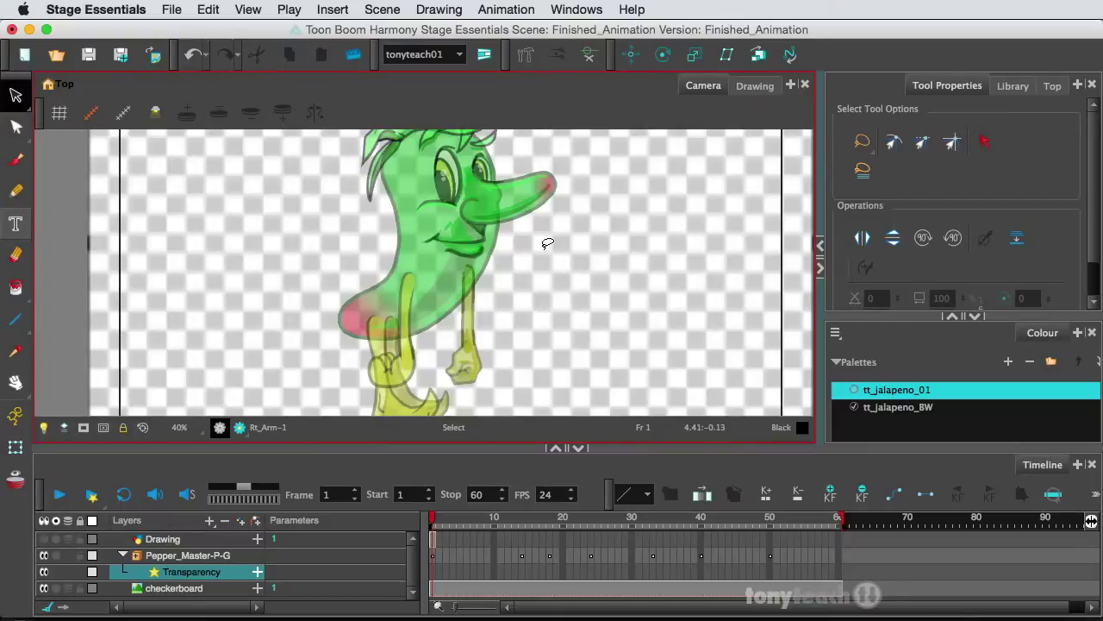
pyautogui.scroll(-1, 547, 244)
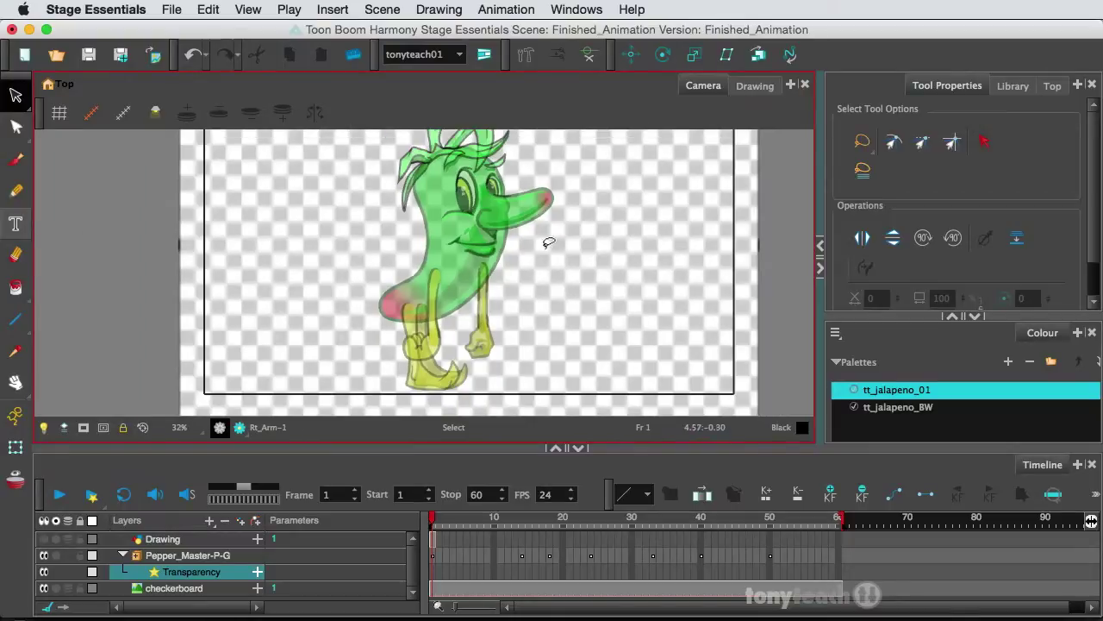
pyautogui.moveTo(559, 240); pyautogui.dragTo(556, 263)
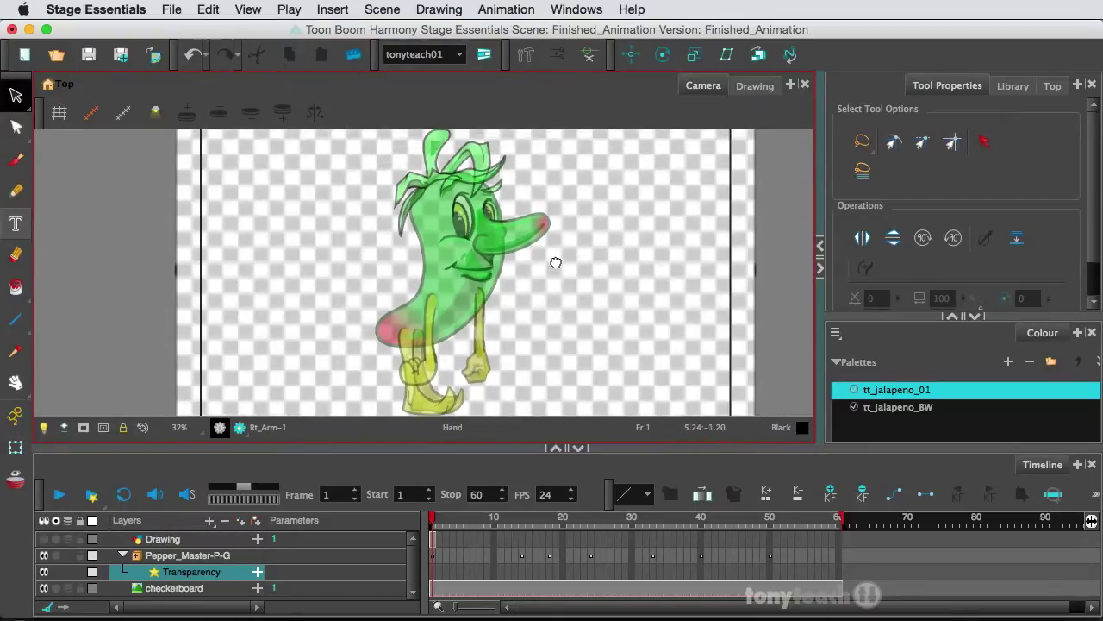
# Step: Switch the Camera view to Render View and select the Transparency layer
pyautogui.click(237, 431)
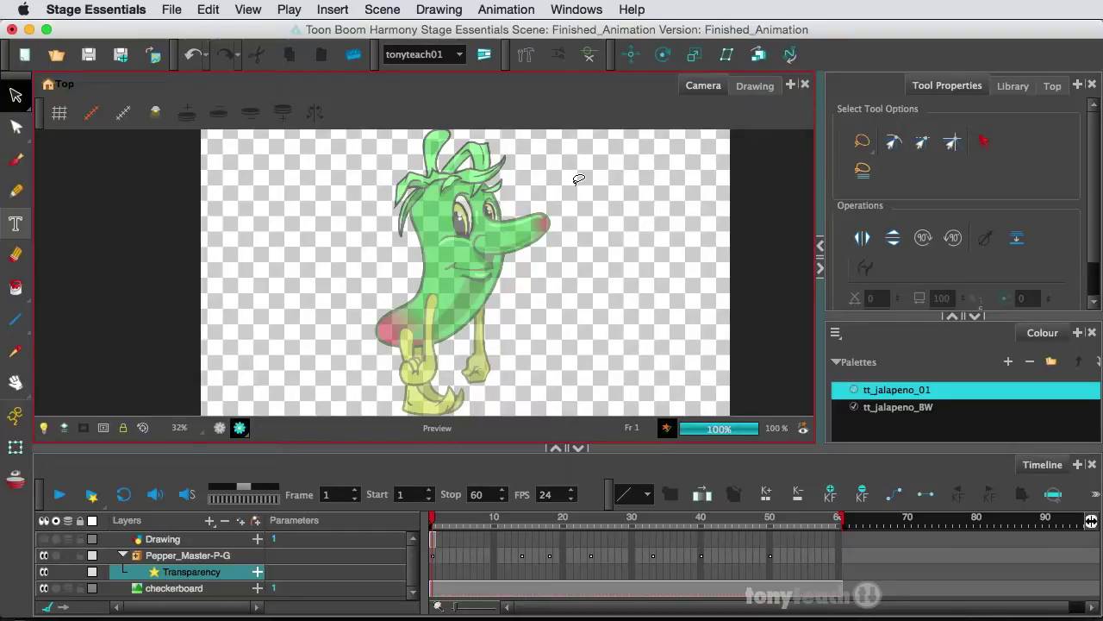
pyautogui.click(211, 573)
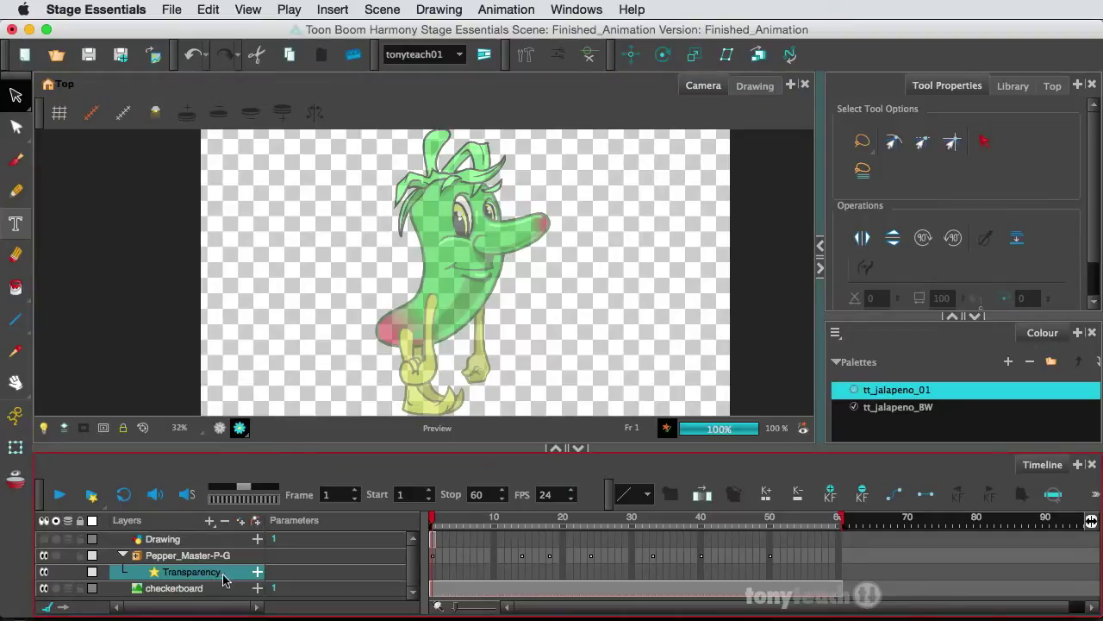
# Step: Open the Transparency layer's properties and try transparency values 10, 50 and 70
pyautogui.doubleClick(238, 578)
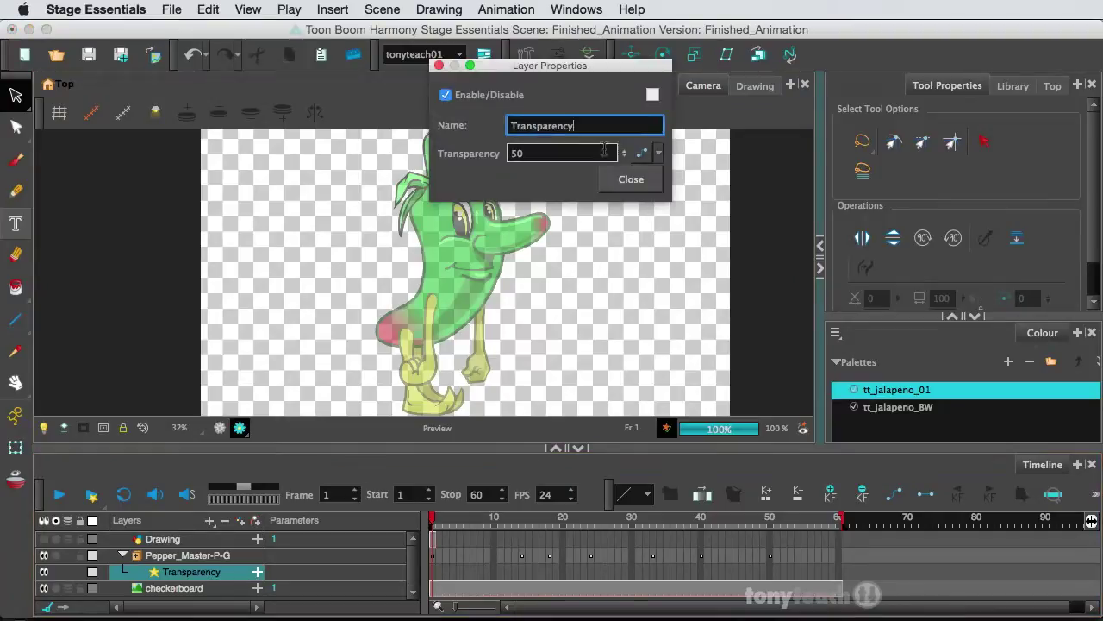
pyautogui.moveTo(543, 69); pyautogui.dragTo(703, 230)
pyautogui.doubleClick(692, 317)
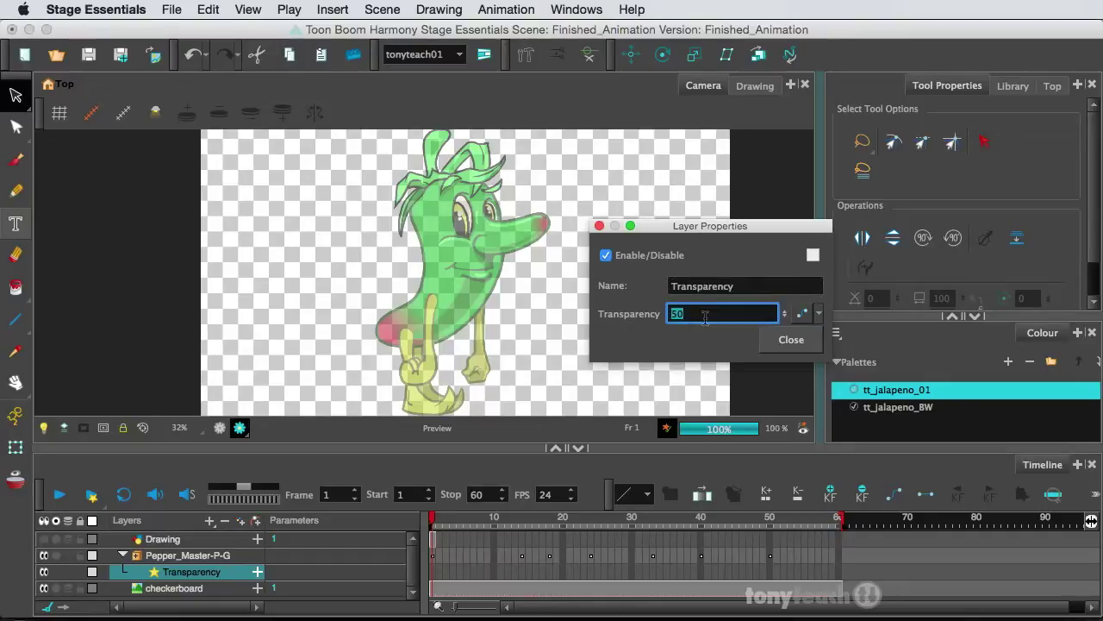
pyautogui.write('10')
pyautogui.click(741, 287)
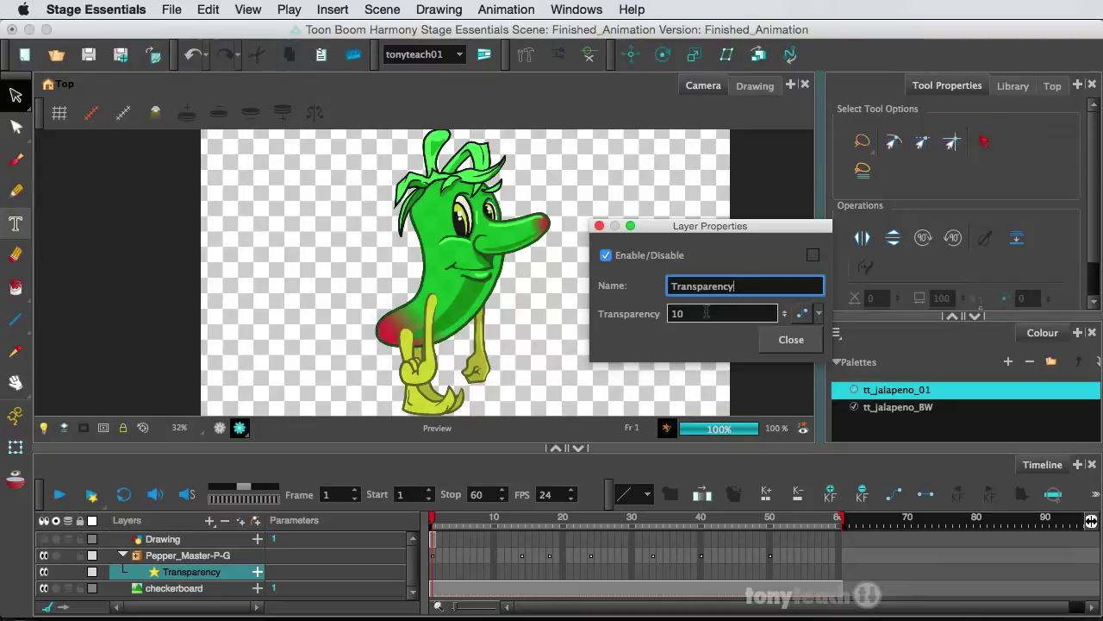
pyautogui.doubleClick(706, 314)
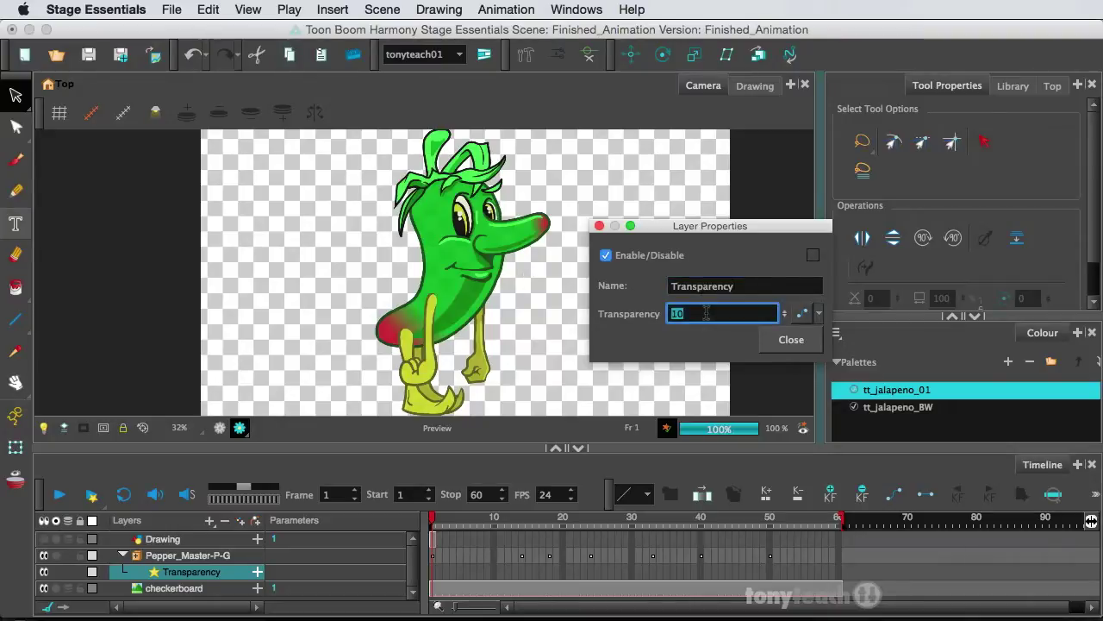
pyautogui.write('50')
pyautogui.click(737, 286)
pyautogui.doubleClick(690, 314)
pyautogui.write('70')
pyautogui.click(722, 287)
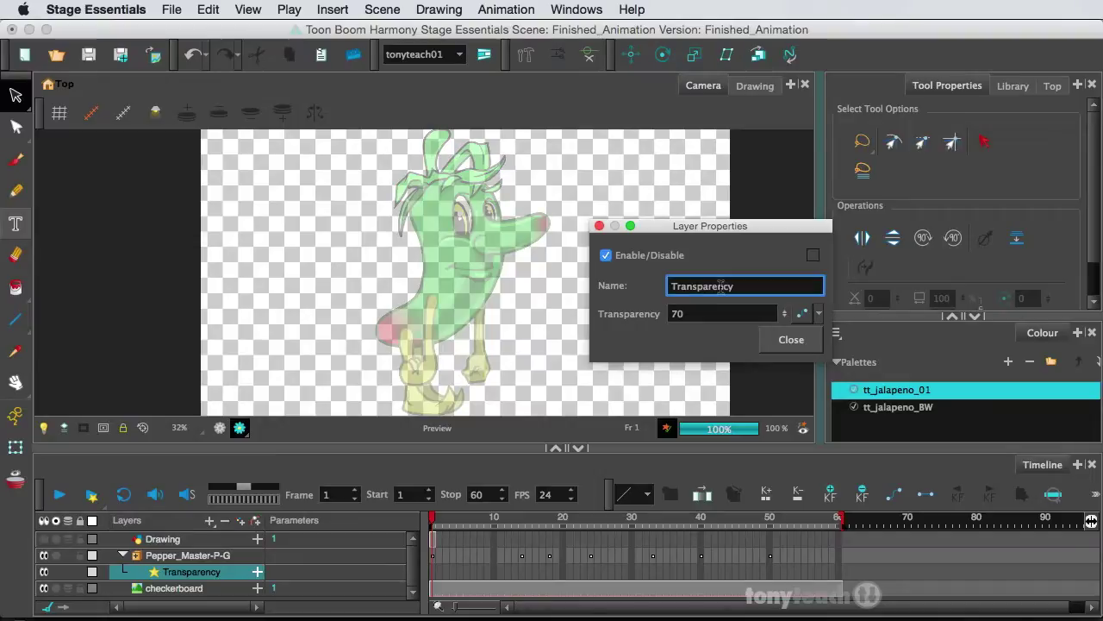
# Step: Try transparency 100 and 90, then set it to 0 and close the properties
pyautogui.click(696, 316)
pyautogui.write('100')
pyautogui.click(722, 289)
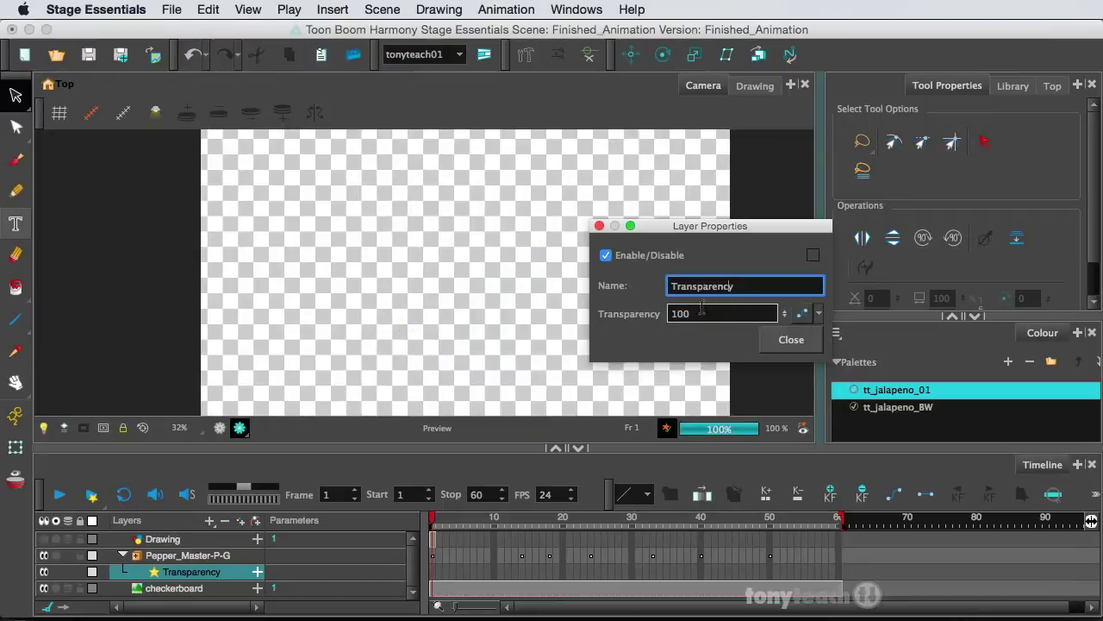
pyautogui.click(701, 314)
pyautogui.write('90')
pyautogui.click(706, 288)
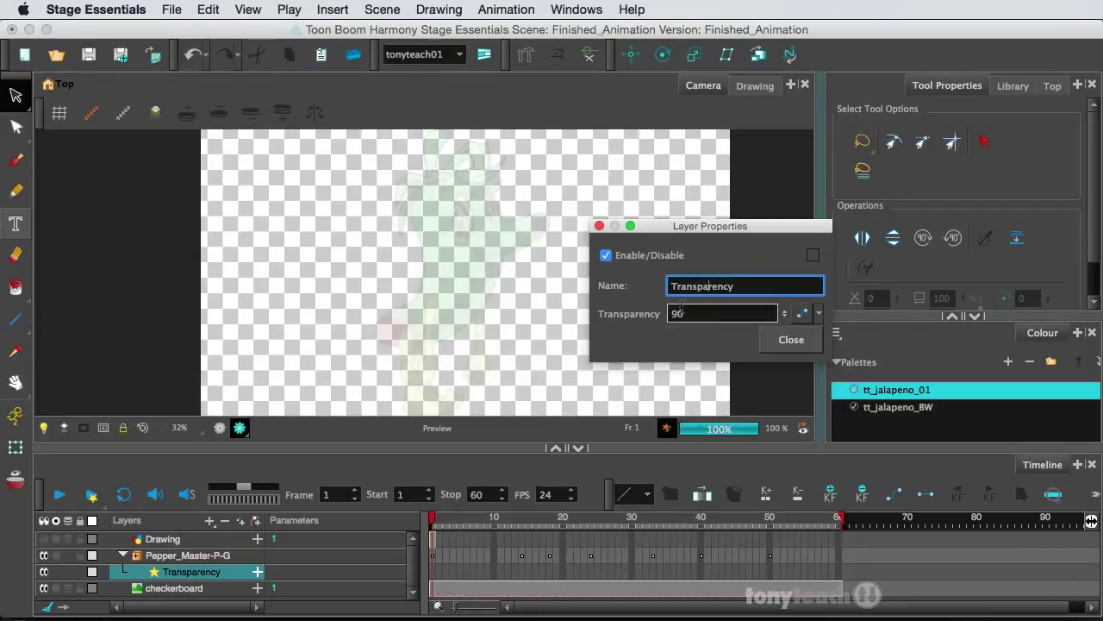
pyautogui.moveTo(674, 314); pyautogui.dragTo(720, 319)
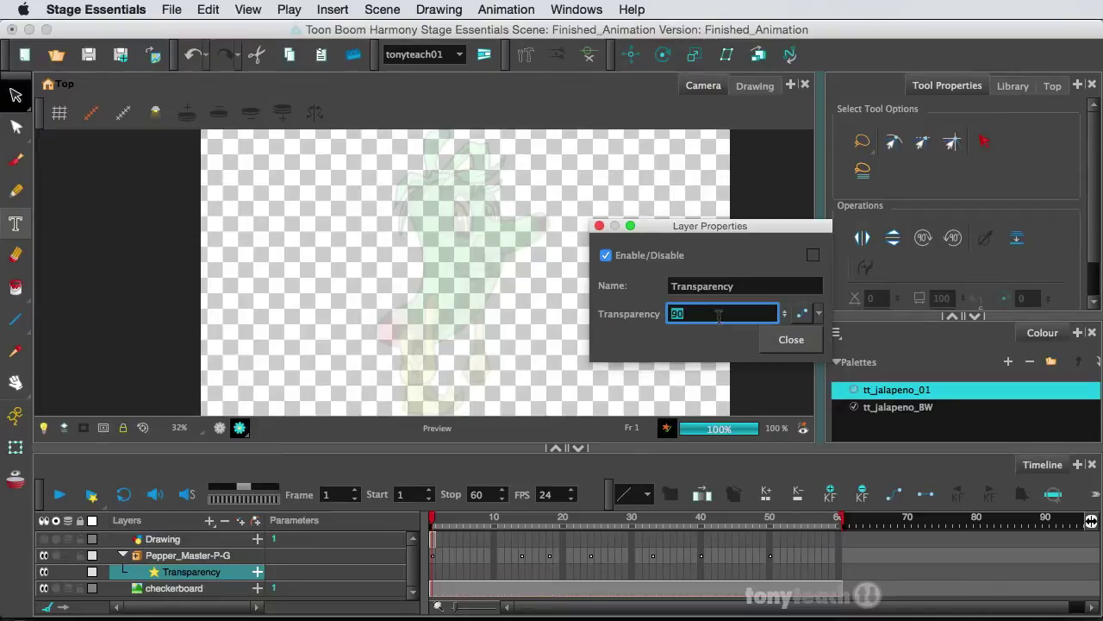
pyautogui.write('0')
pyautogui.press('Tab')
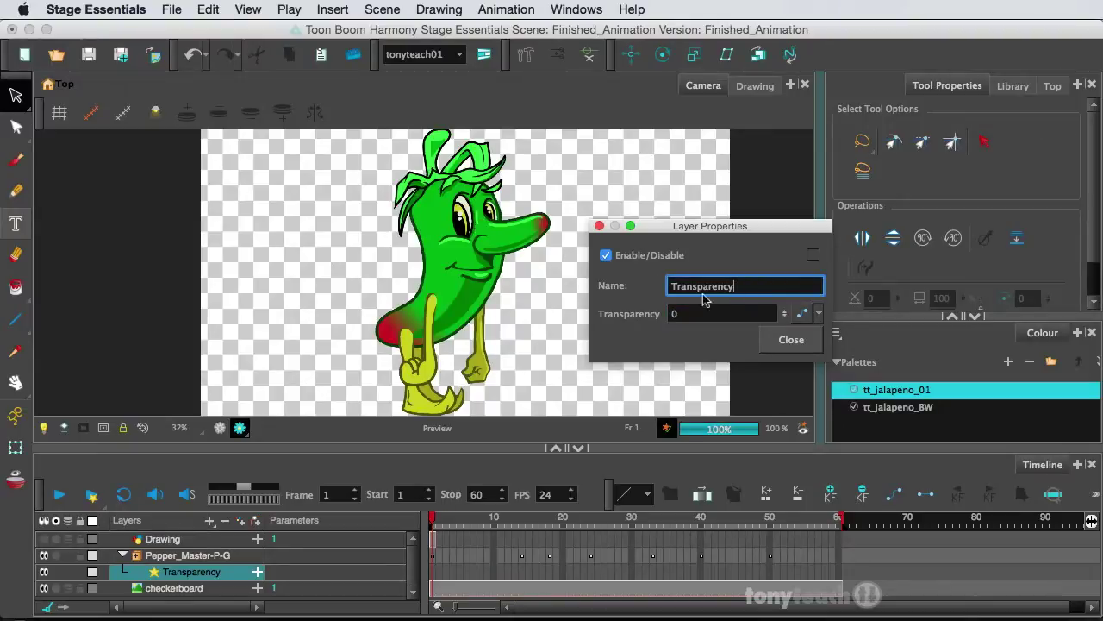
pyautogui.click(791, 339)
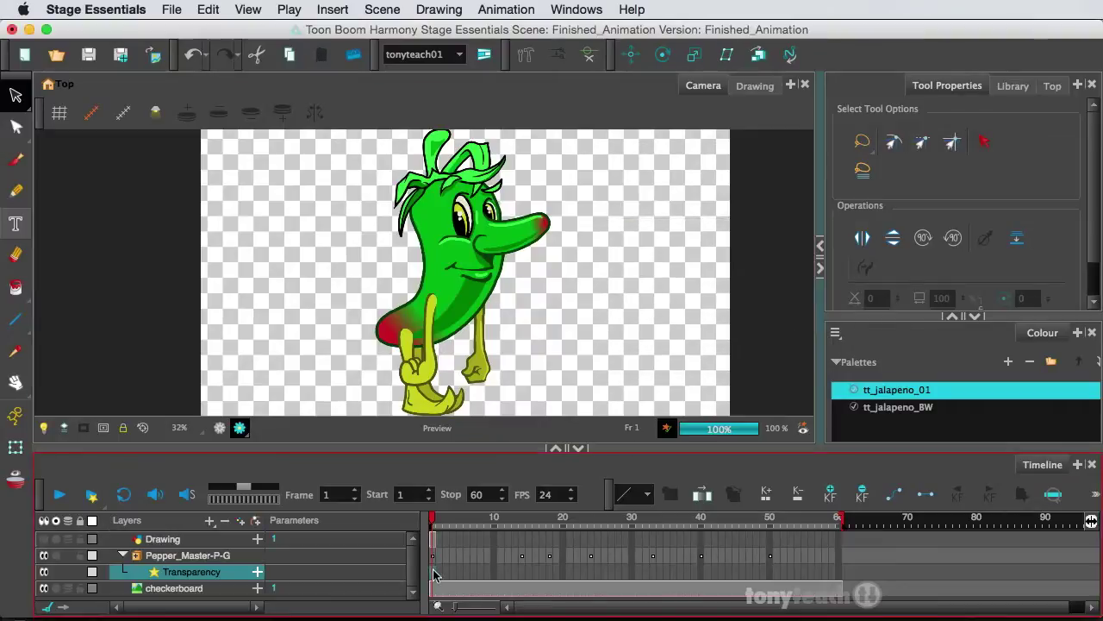
# Step: In animate mode, set Transparency keyframes at frame 1 and frame 10
pyautogui.click(15, 423)
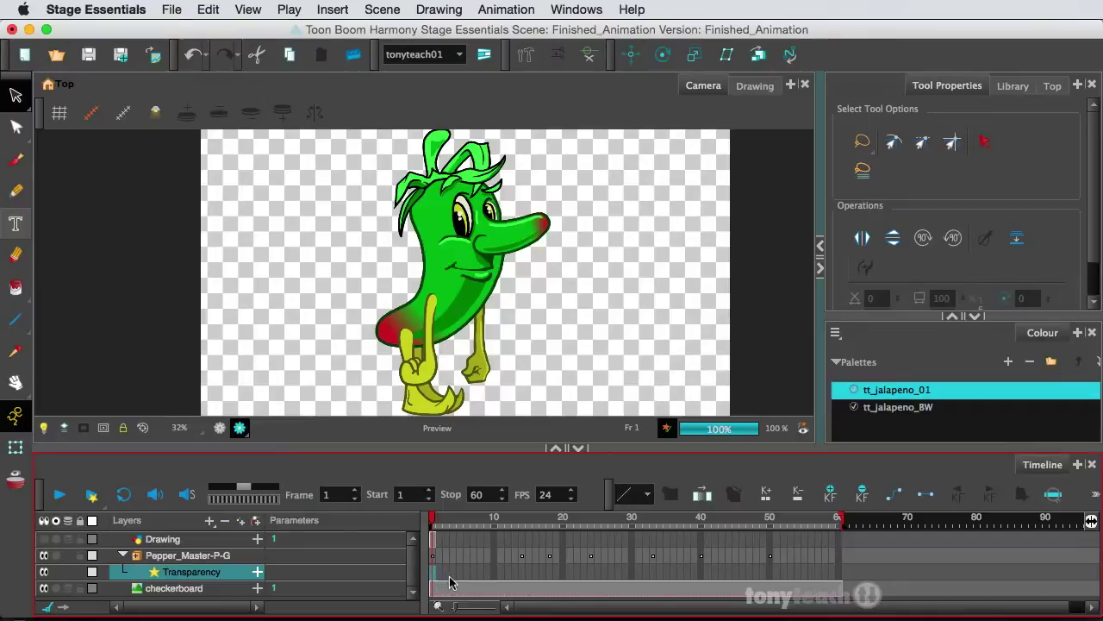
pyautogui.press('F6')
pyautogui.moveTo(435, 521); pyautogui.dragTo(496, 525)
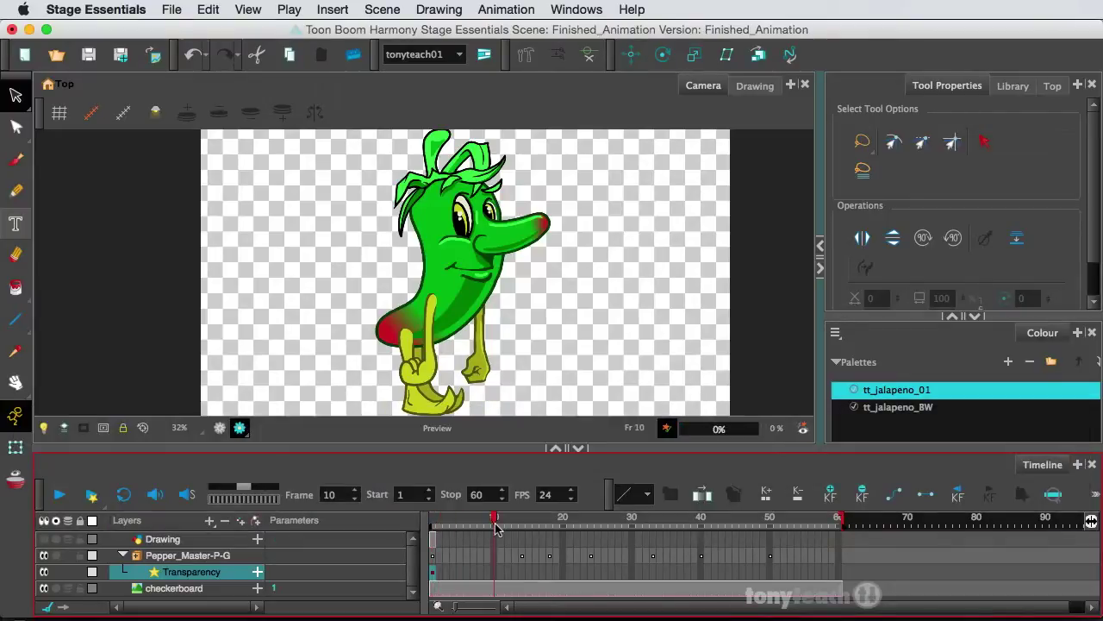
pyautogui.click(494, 574)
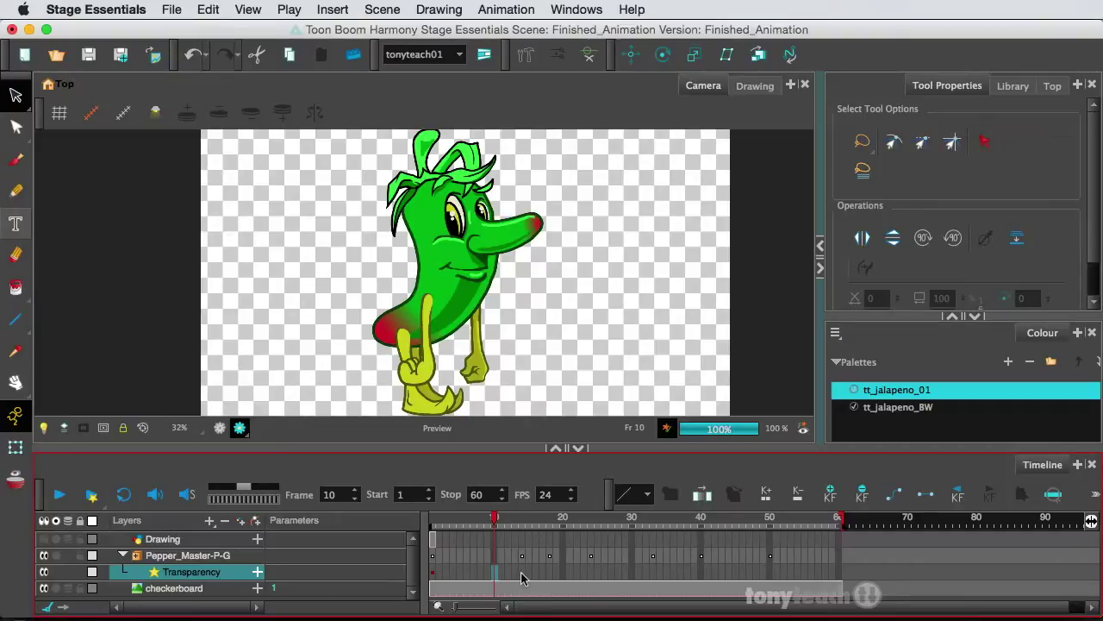
pyautogui.press('F6')
# Step: Open the Transparency curve in the Bezier Editor and set the frame-10 keyframe to 60
pyautogui.doubleClick(229, 577)
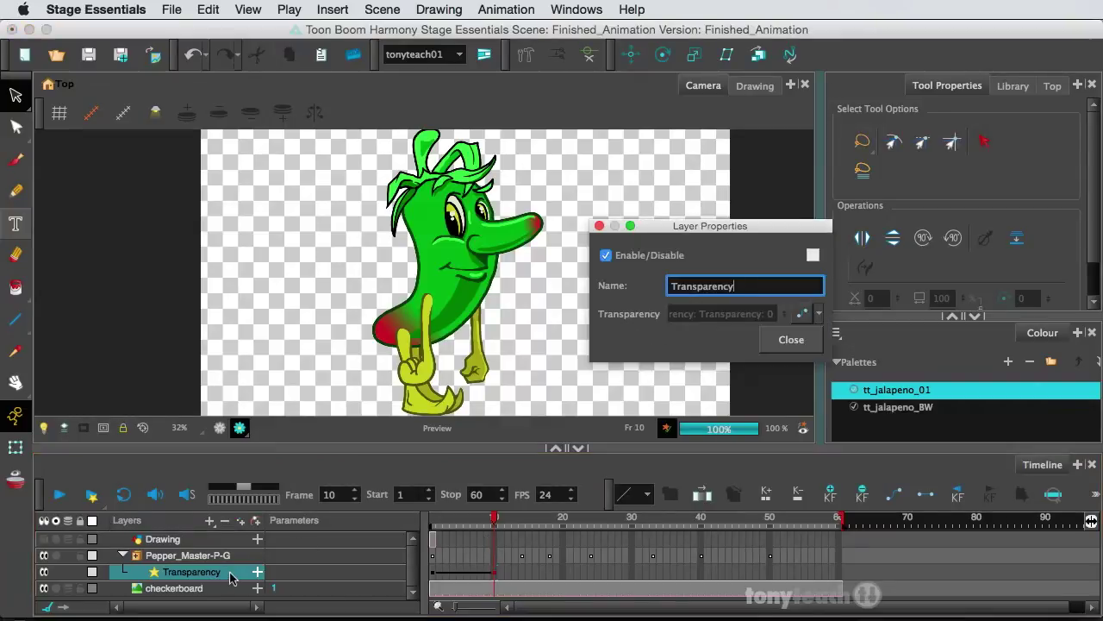
pyautogui.click(804, 315)
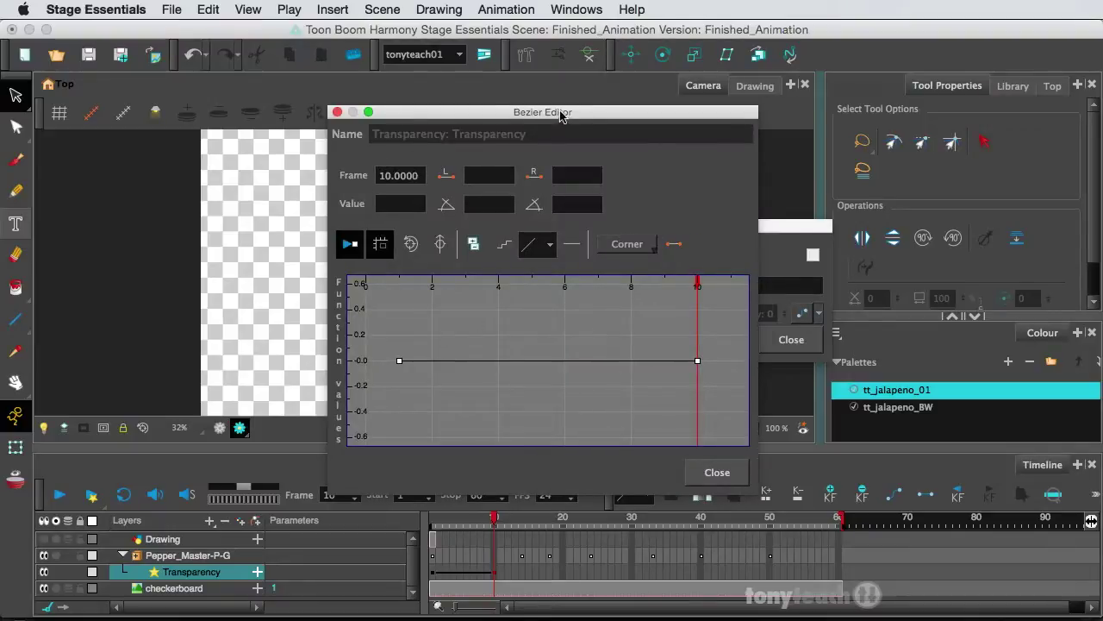
pyautogui.moveTo(560, 117); pyautogui.dragTo(762, 101)
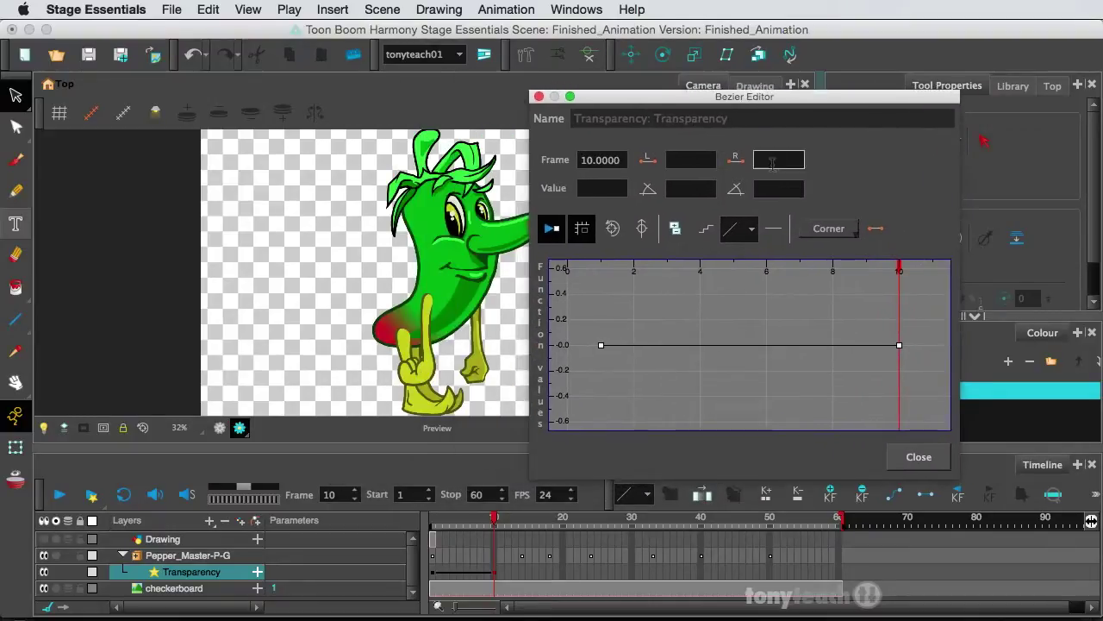
pyautogui.click(899, 344)
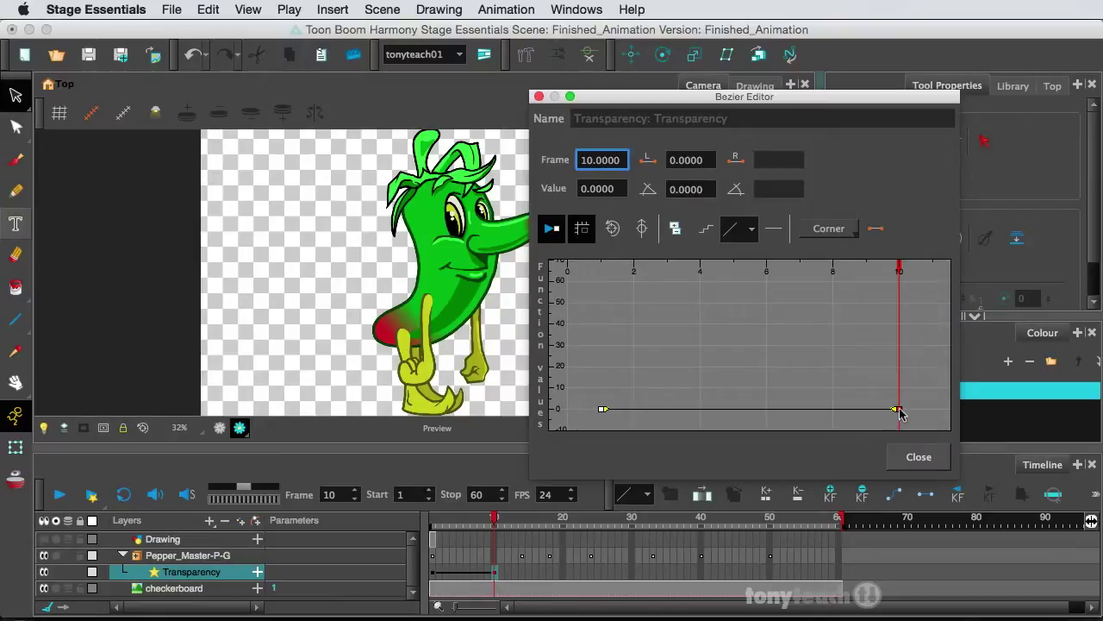
pyautogui.click(900, 411)
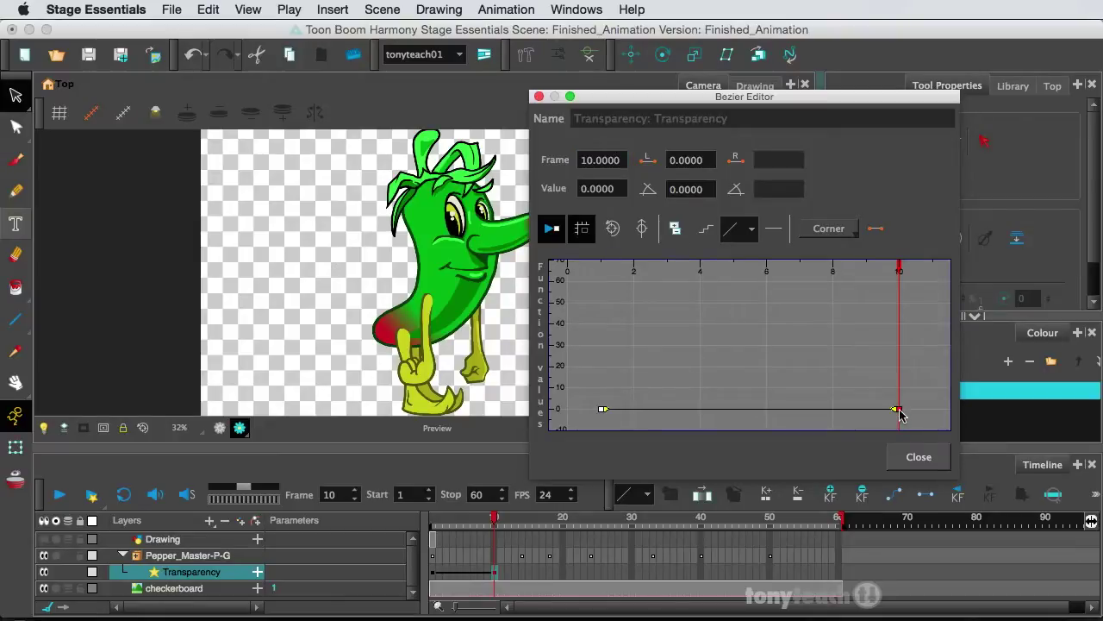
pyautogui.doubleClick(610, 188)
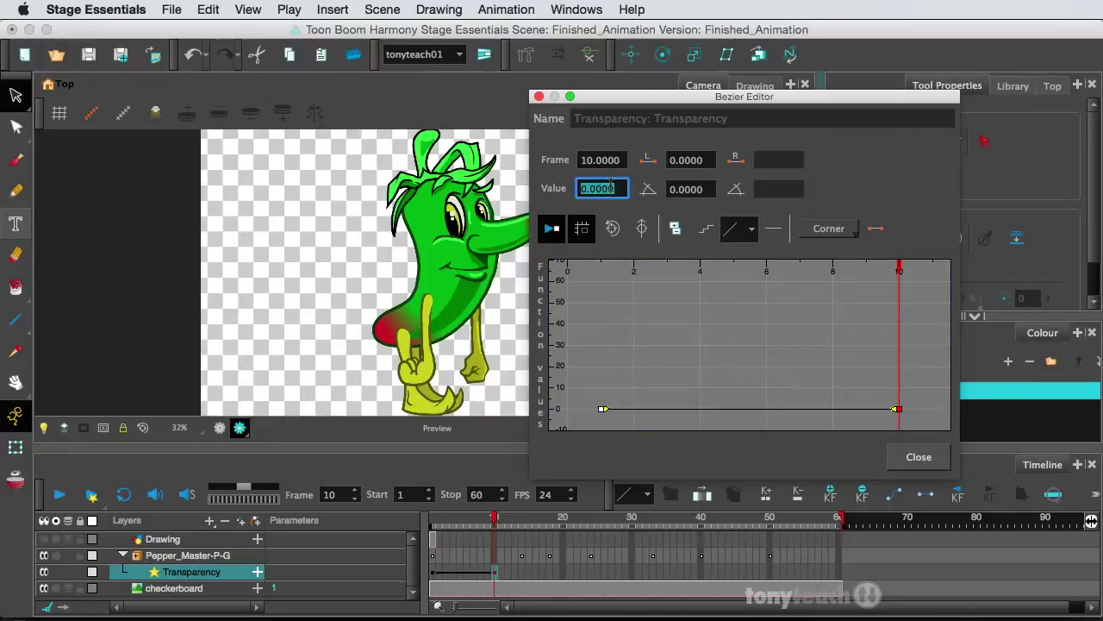
pyautogui.write('60')
pyautogui.press('Return')
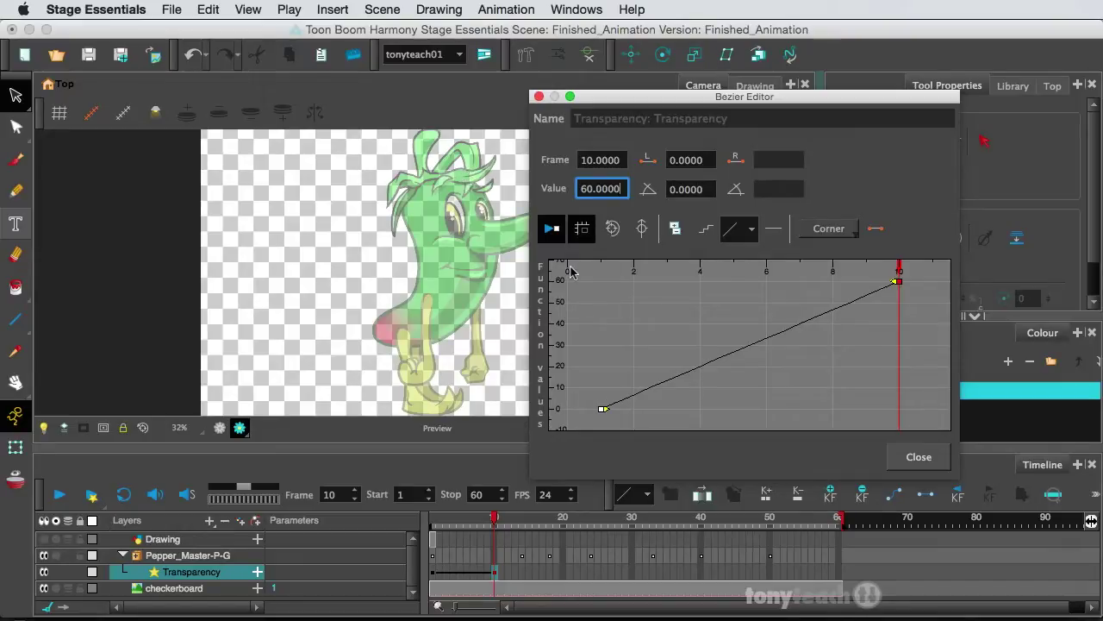
# Step: Preview the fade at frames 8, 6, 4 and 2, then close the Bezier Editor
pyautogui.click(832, 269)
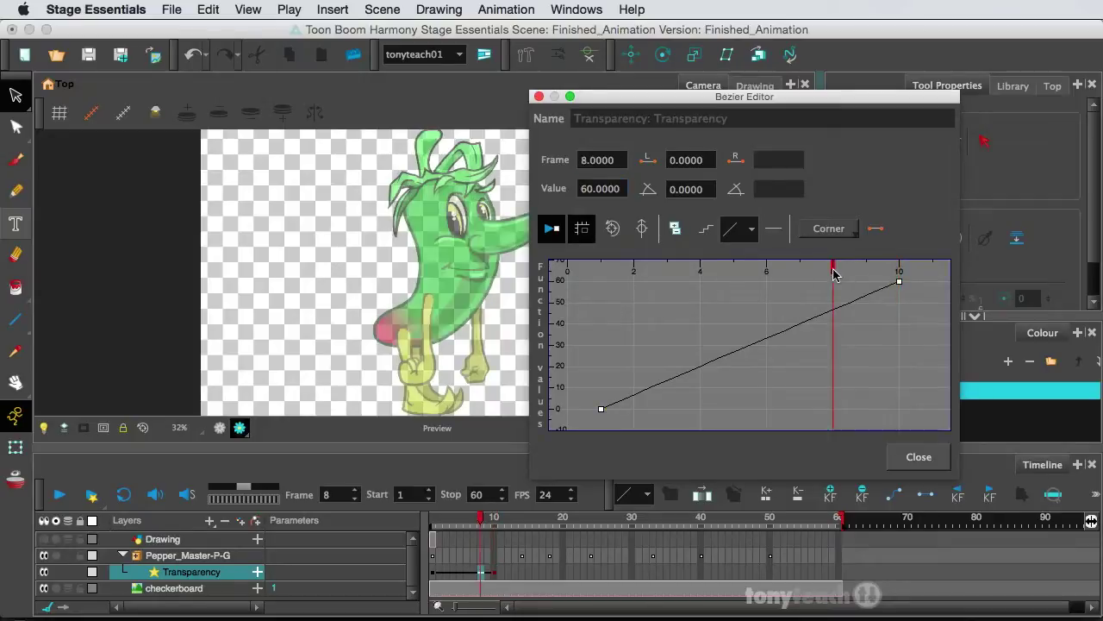
pyautogui.click(766, 272)
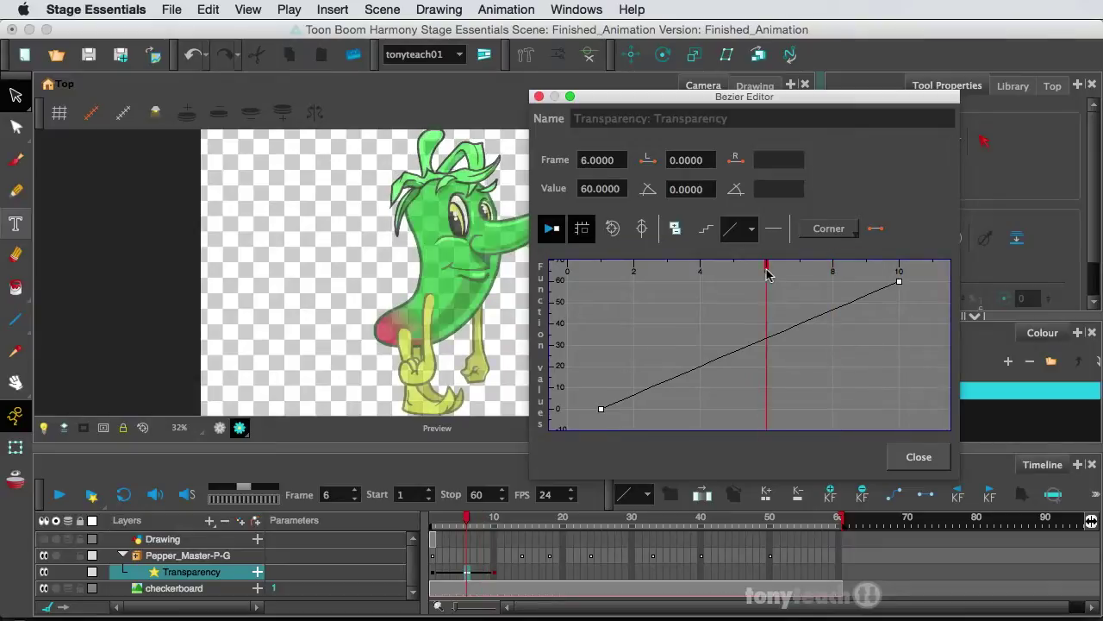
pyautogui.click(700, 271)
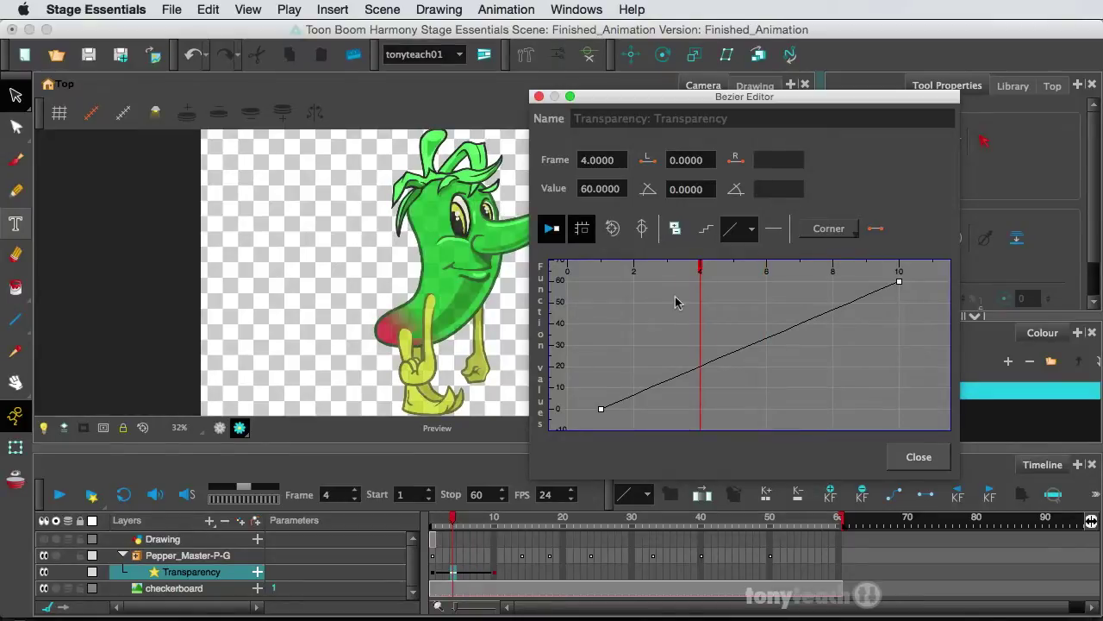
pyautogui.click(633, 272)
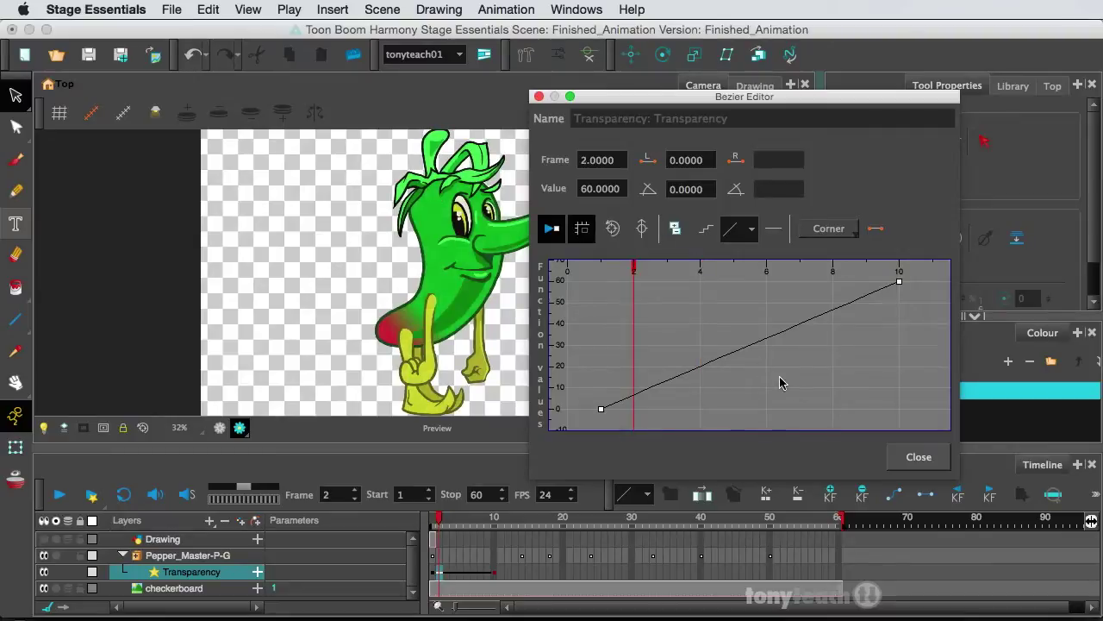
pyautogui.click(926, 466)
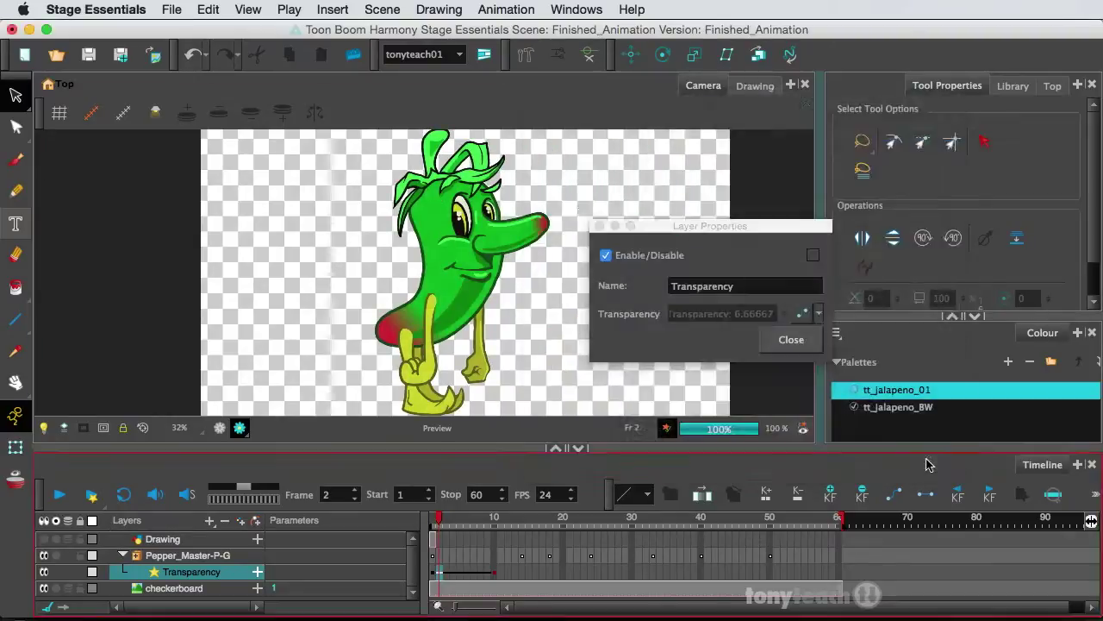
# Step: Close the Transparency properties, compare frames 10 and 3, and turn off render preview
pyautogui.click(779, 343)
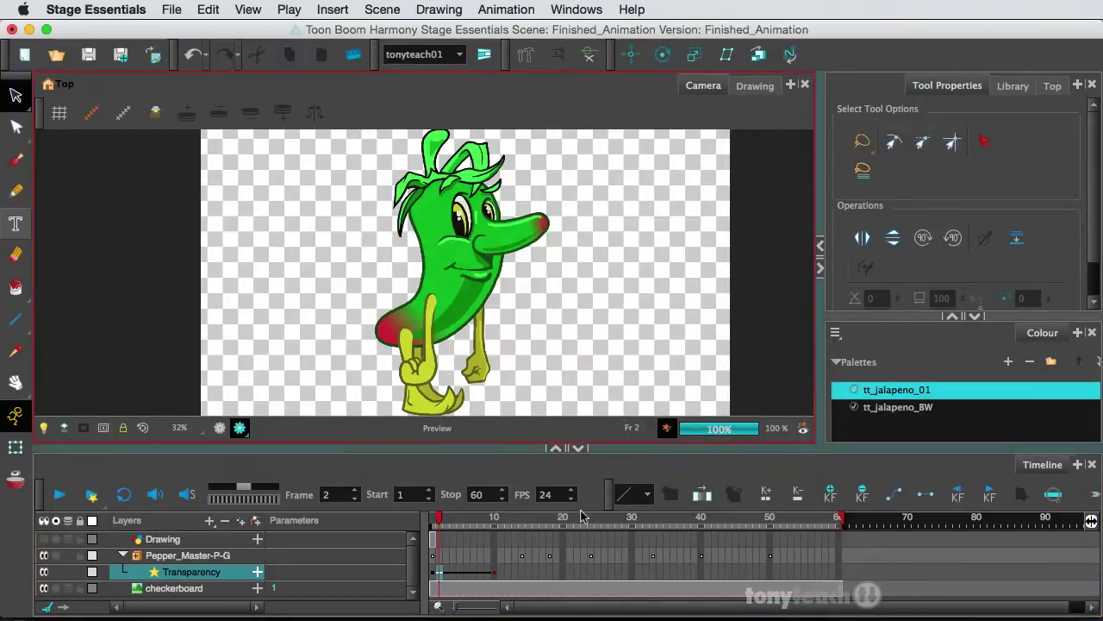
pyautogui.click(495, 525)
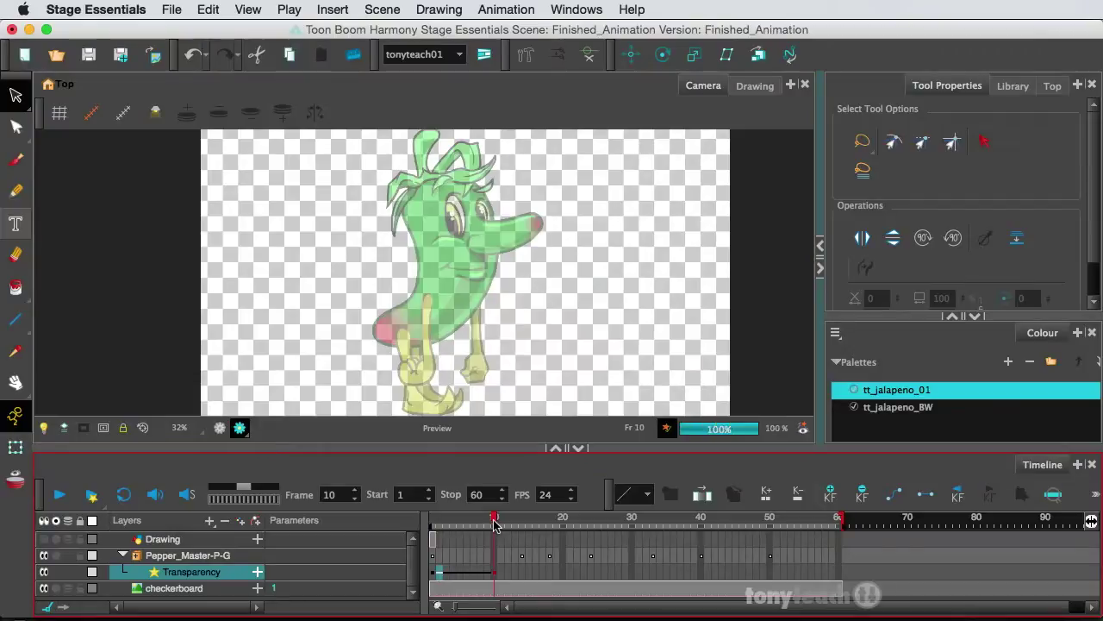
pyautogui.click(445, 525)
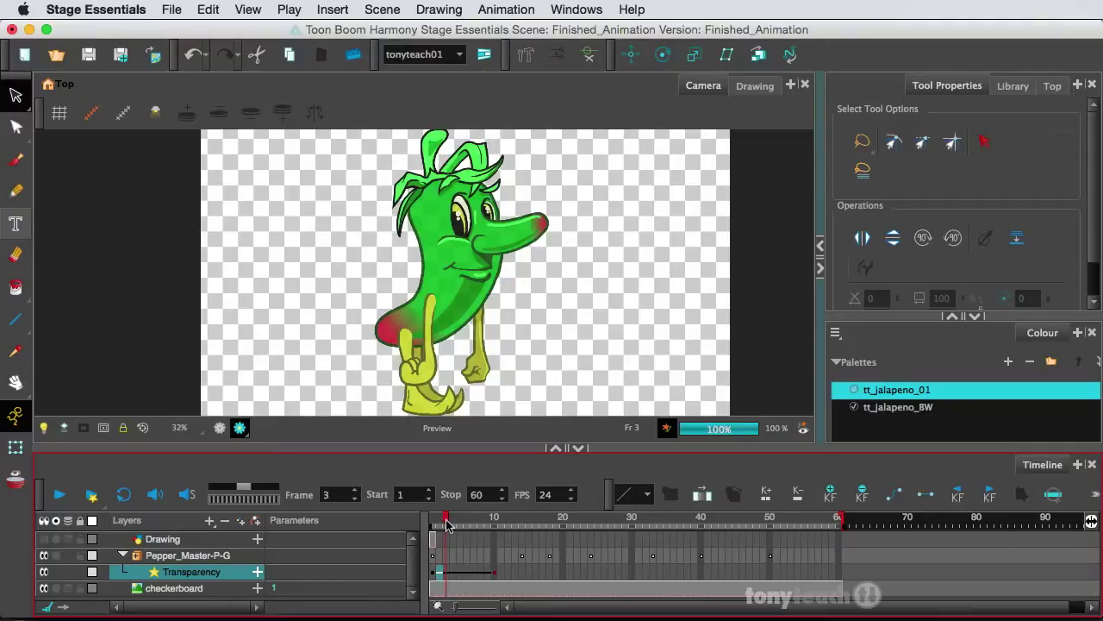
pyautogui.click(219, 429)
pyautogui.click(219, 429)
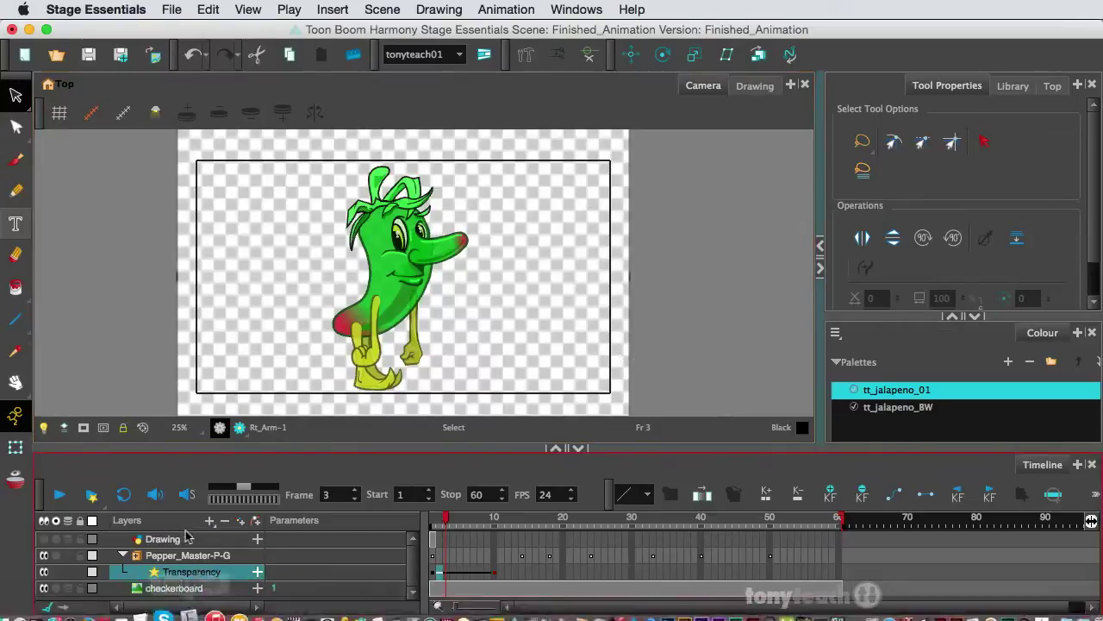
# Step: In Chrome, open The Pepper rig's Sellfy download page, then return to the store listing
pyautogui.click(127, 611)
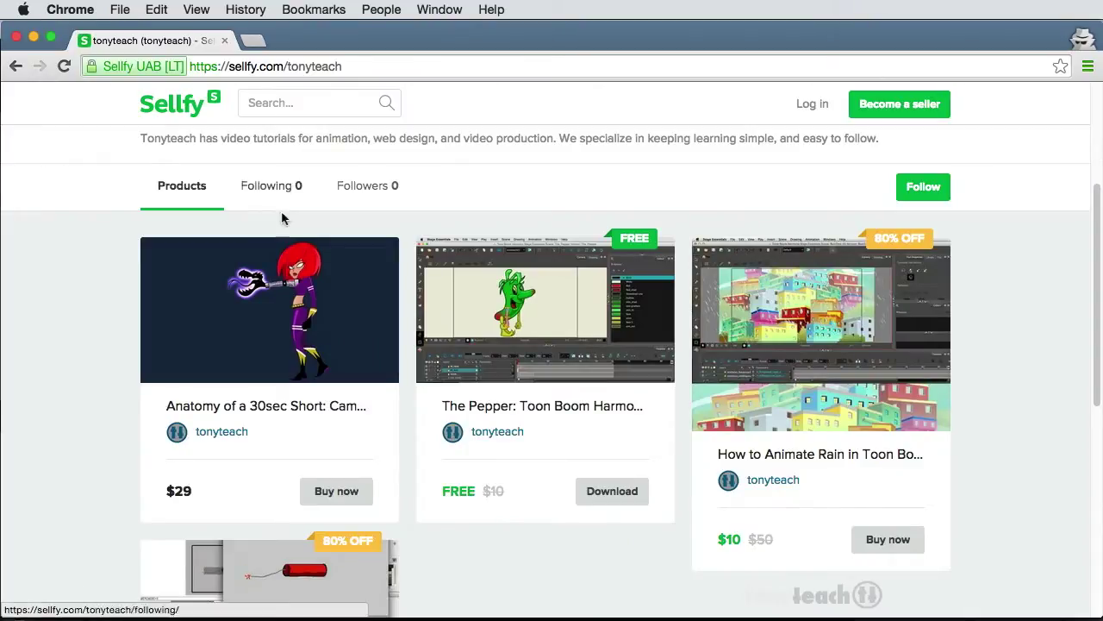
pyautogui.moveTo(537, 359)
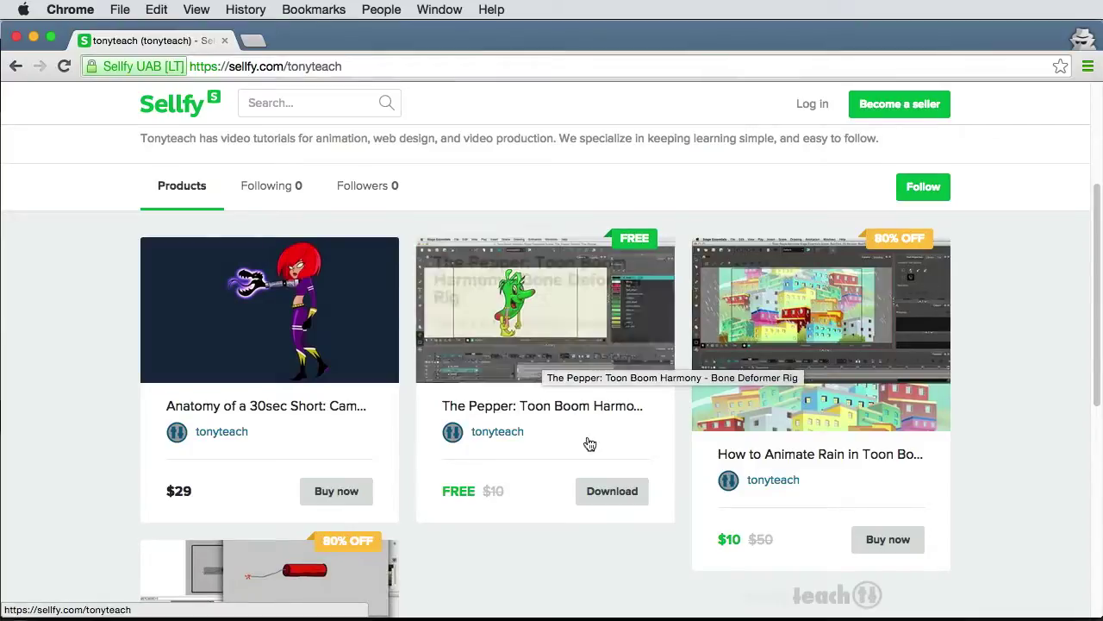
pyautogui.click(599, 491)
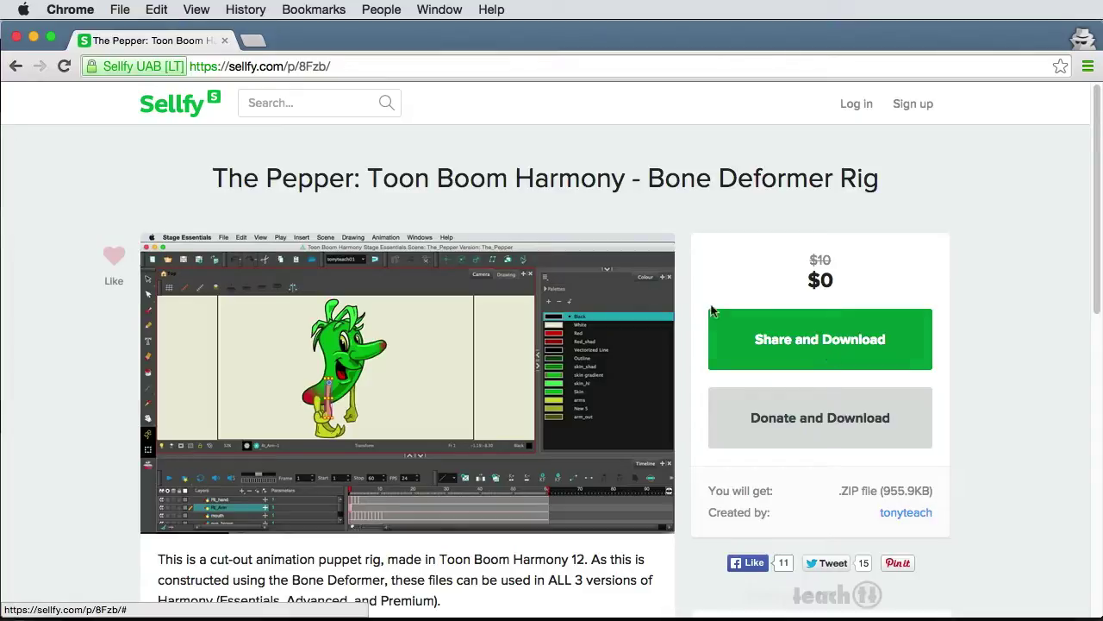
pyautogui.click(24, 73)
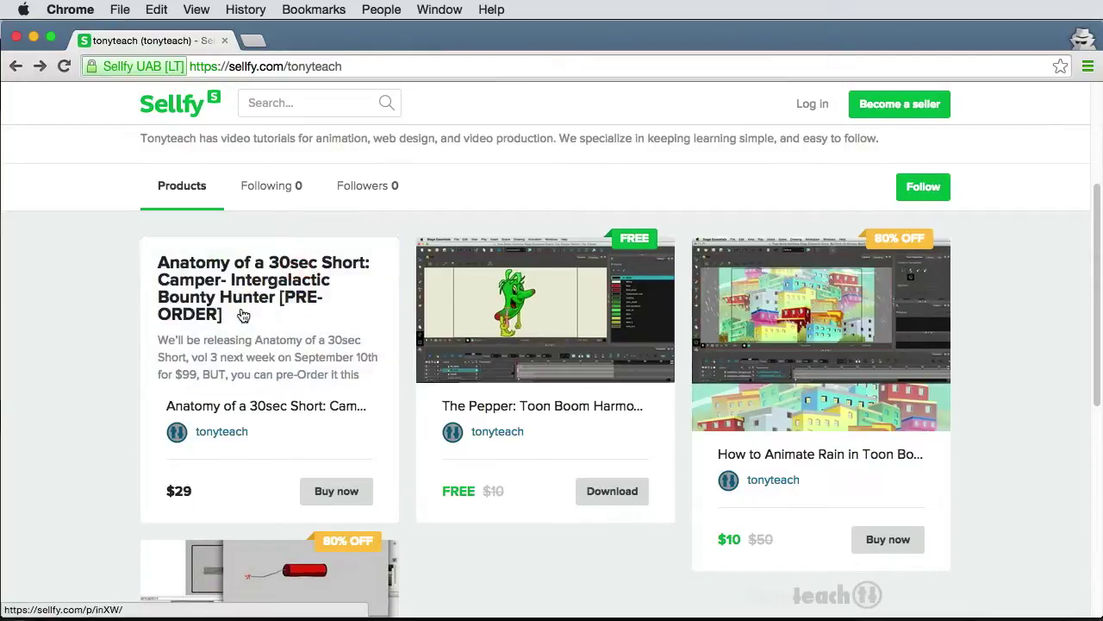
# Step: Open the $29 pre-order page for 'Anatomy of a 30sec Short: Camper' and review its details
pyautogui.click(243, 315)
pyautogui.scroll(-1, 280, 336)
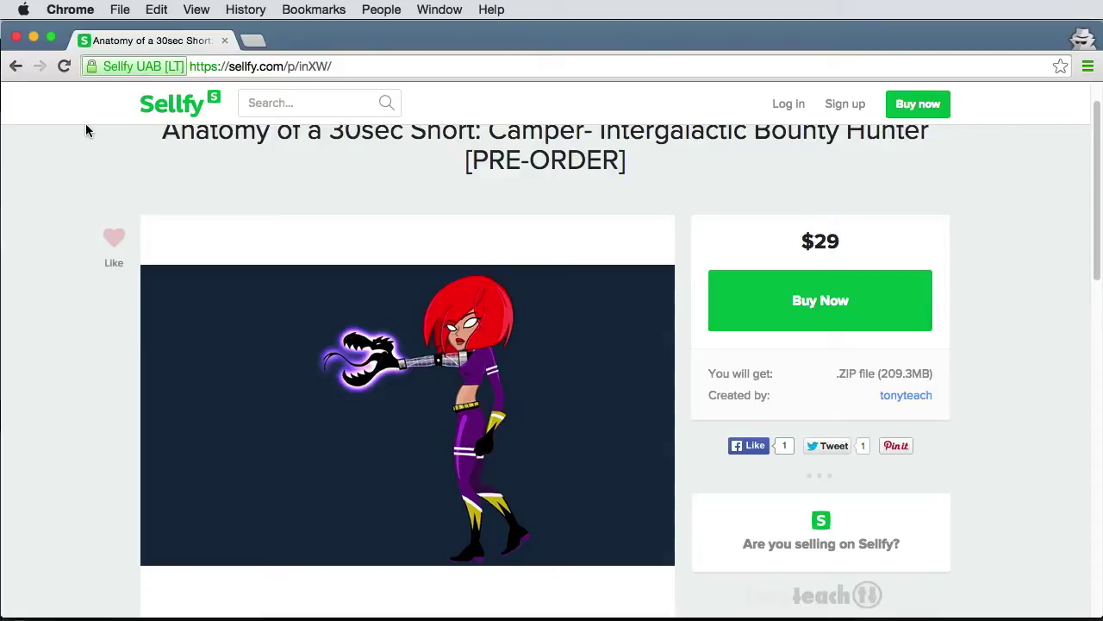
pyautogui.scroll(1, 85, 130)
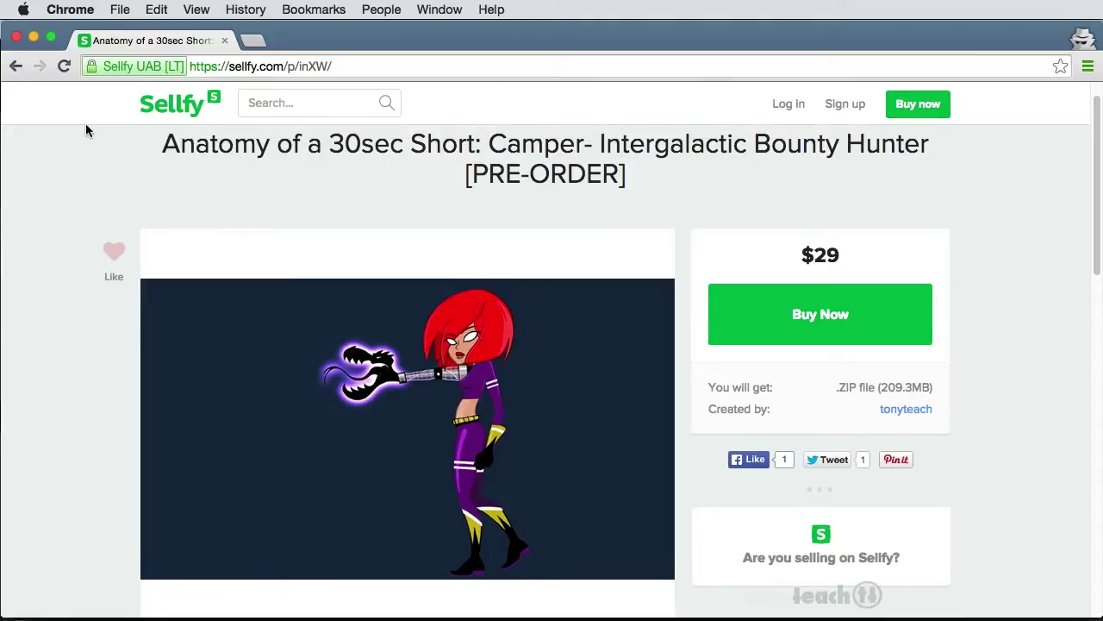